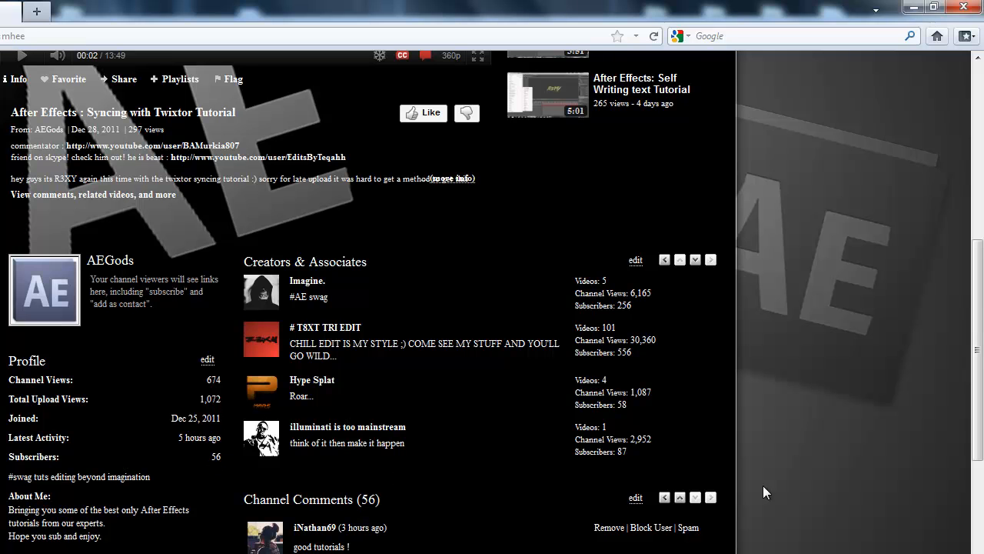
Look through the AEGods YouTube channel page, including its uploads, profile information, associates and channel comments.
{"action": "scroll", "coordinate": [938, 217], "scroll_direction": "up", "scroll_amount": 4}
{"action": "scroll", "coordinate": [208, 318], "scroll_direction": "down", "scroll_amount": 8}
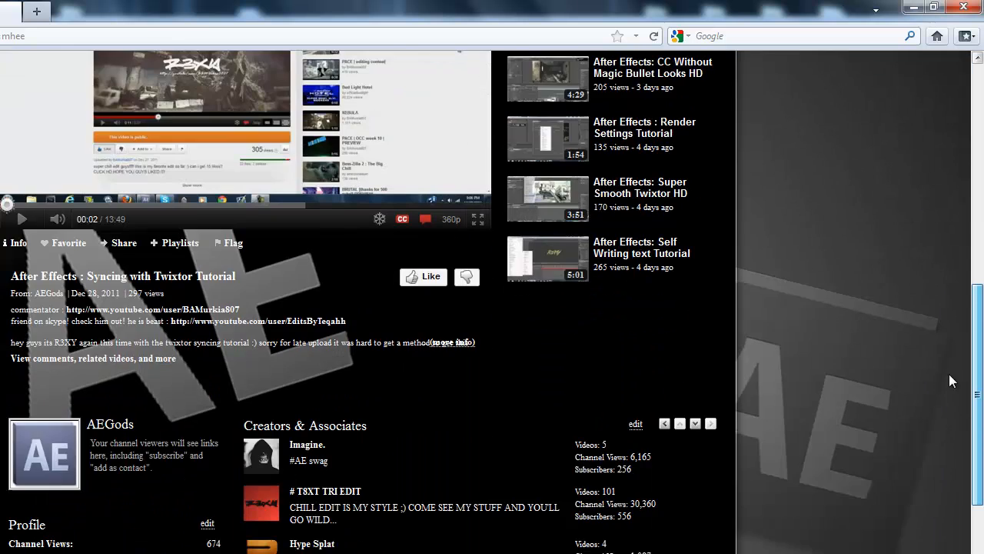
{"action": "scroll", "coordinate": [920, 292], "scroll_direction": "up", "scroll_amount": 10}
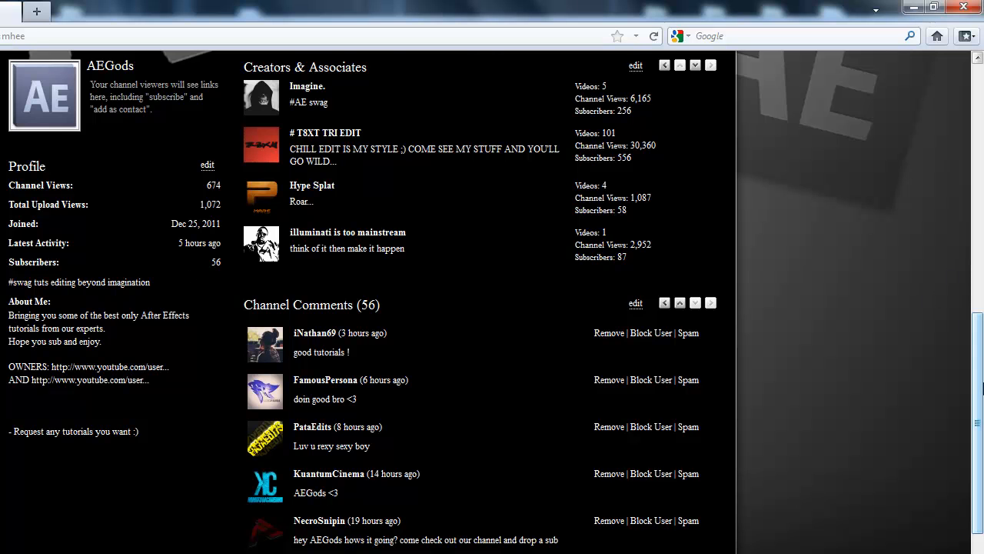
{"action": "scroll", "coordinate": [851, 208], "scroll_direction": "down", "scroll_amount": 1}
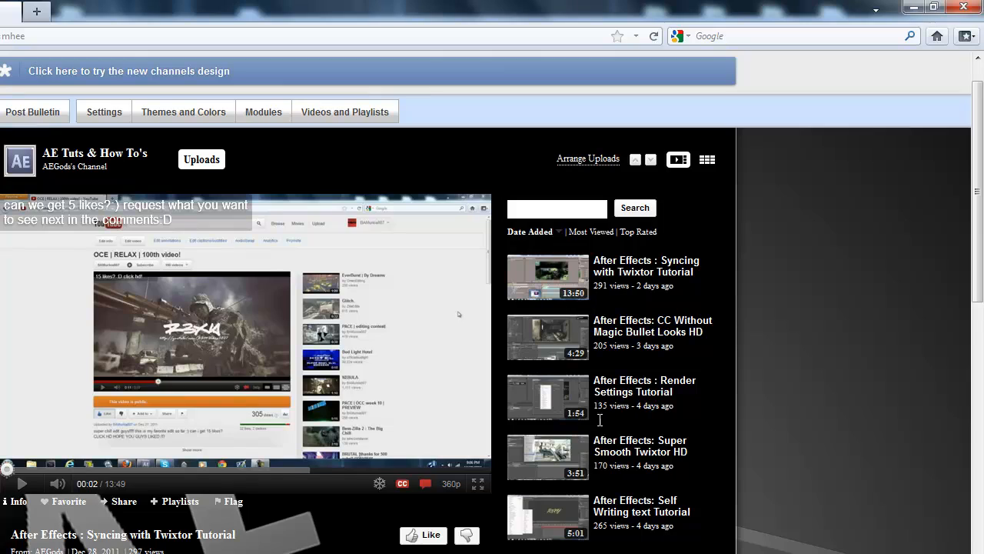
{"action": "scroll", "coordinate": [719, 401], "scroll_direction": "down", "scroll_amount": 8}
{"action": "scroll", "coordinate": [719, 400], "scroll_direction": "up", "scroll_amount": 8}
{"action": "scroll", "coordinate": [718, 401], "scroll_direction": "down", "scroll_amount": 6}
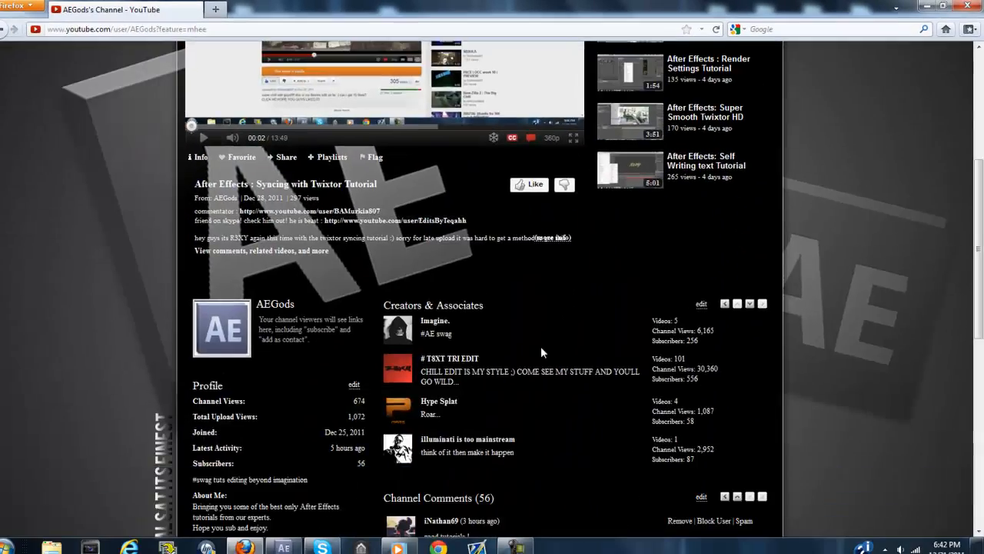
{"action": "scroll", "coordinate": [429, 433], "scroll_direction": "up", "scroll_amount": 7}
{"action": "scroll", "coordinate": [173, 196], "scroll_direction": "down", "scroll_amount": 5}
{"action": "scroll", "coordinate": [207, 276], "scroll_direction": "down", "scroll_amount": 8}
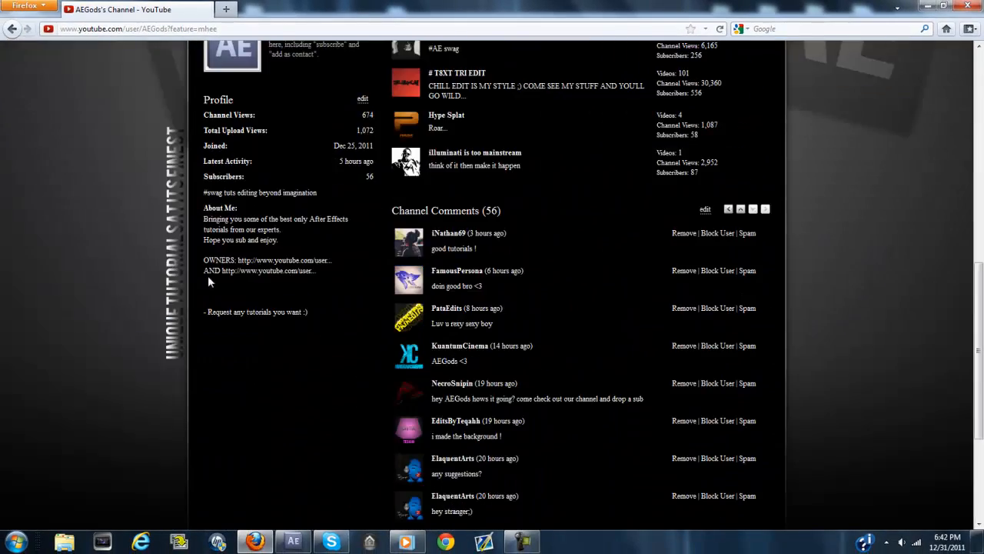
{"action": "scroll", "coordinate": [485, 217], "scroll_direction": "up", "scroll_amount": 8}
{"action": "scroll", "coordinate": [114, 361], "scroll_direction": "down", "scroll_amount": 8}
{"action": "scroll", "coordinate": [114, 361], "scroll_direction": "up", "scroll_amount": 10}
{"action": "scroll", "coordinate": [113, 361], "scroll_direction": "down", "scroll_amount": 5}
{"action": "scroll", "coordinate": [936, 225], "scroll_direction": "up", "scroll_amount": 8}
{"action": "scroll", "coordinate": [935, 224], "scroll_direction": "down", "scroll_amount": 9}
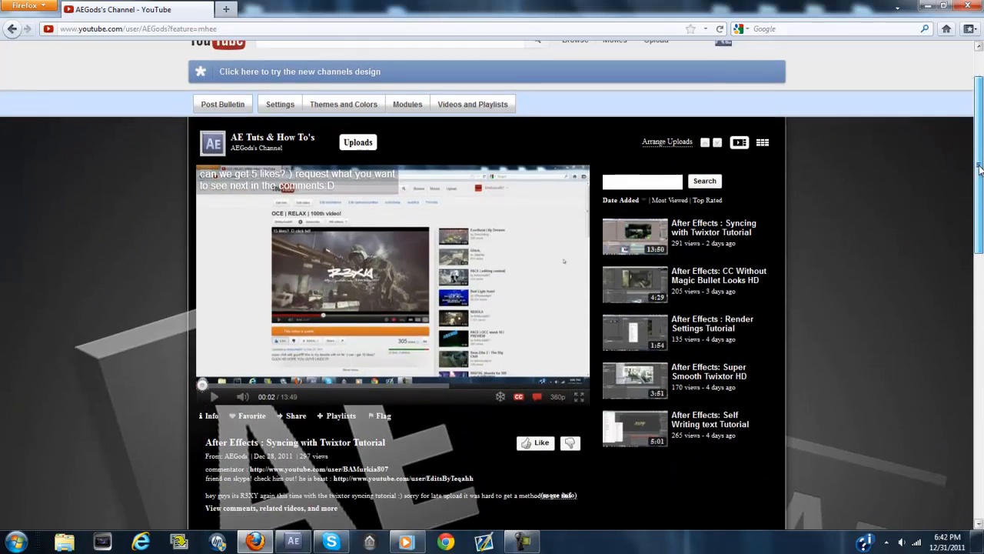
{"action": "scroll", "coordinate": [936, 224], "scroll_direction": "up", "scroll_amount": 2}
{"action": "scroll", "coordinate": [936, 223], "scroll_direction": "down", "scroll_amount": 4}
{"action": "scroll", "coordinate": [935, 224], "scroll_direction": "up", "scroll_amount": 8}
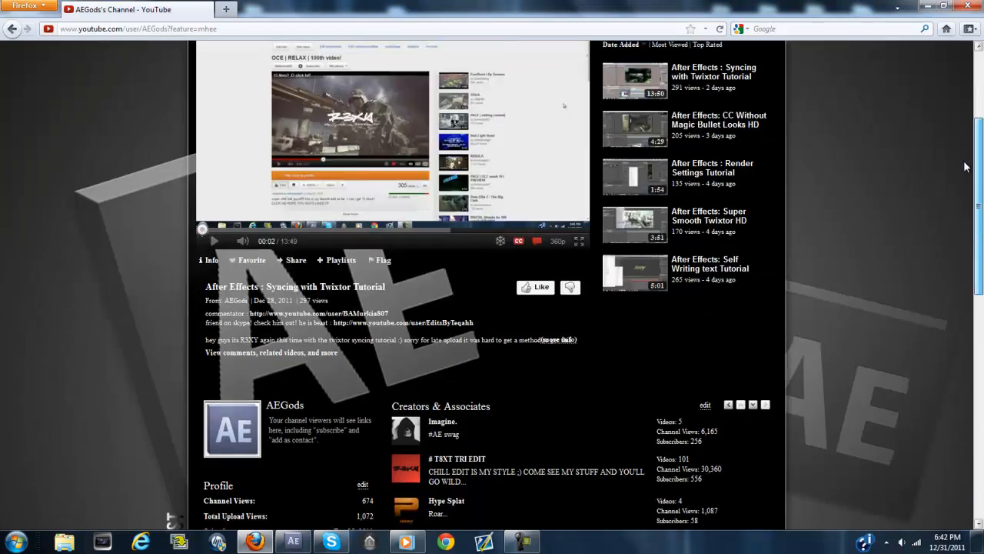
Switch from the browser to the media player and play the sample gameplay clip up to about 19 seconds.
{"action": "left_click", "coordinate": [925, 5]}
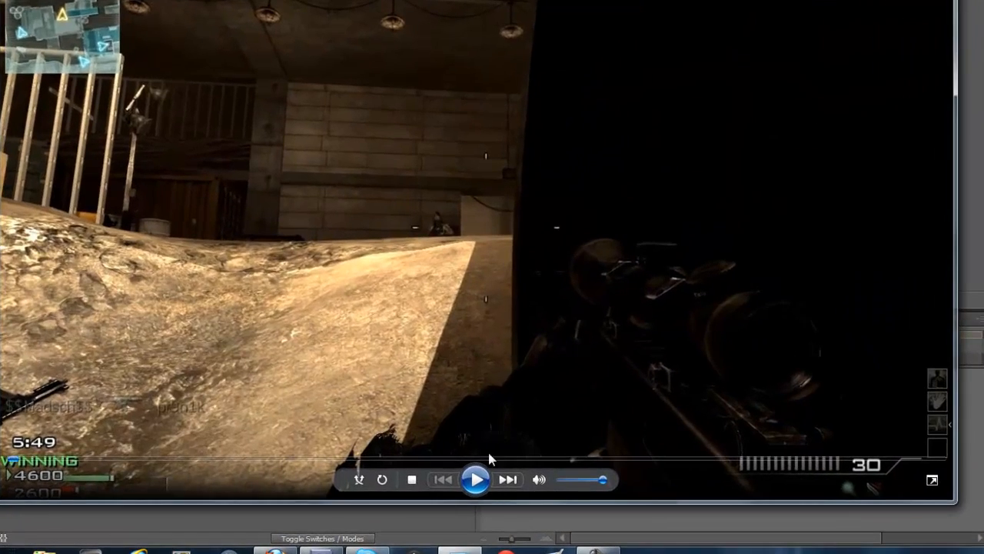
{"action": "left_click", "coordinate": [472, 479]}
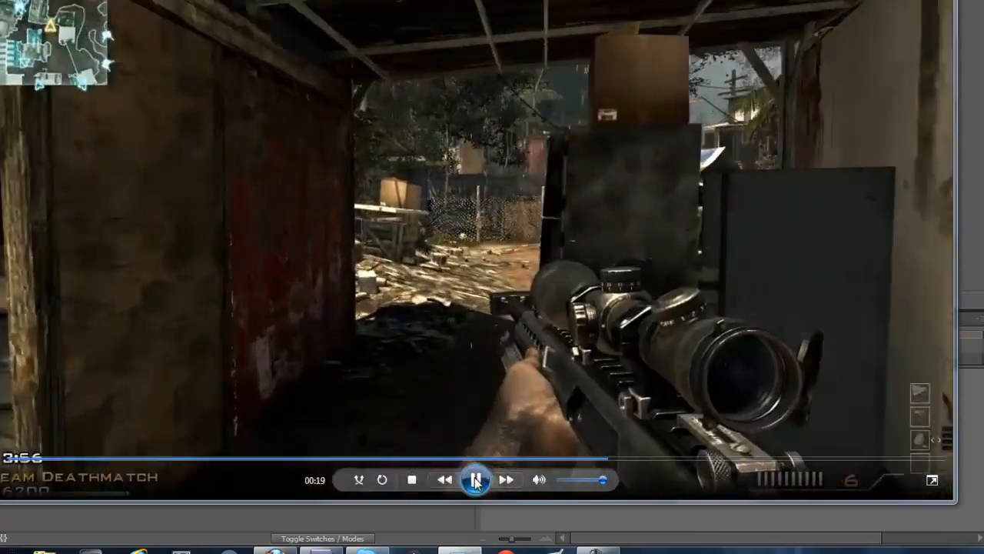
{"action": "left_click", "coordinate": [487, 480]}
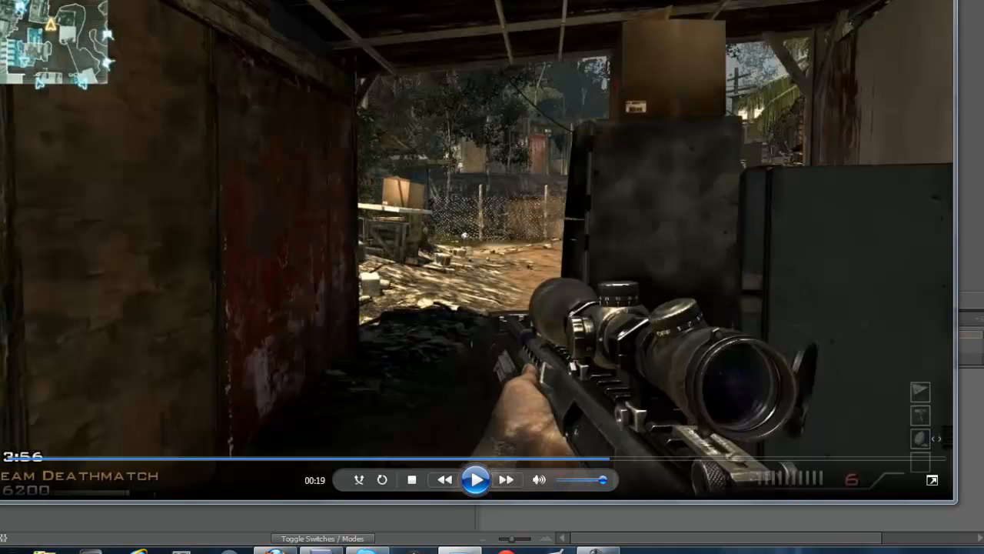
Replay sections of the gameplay clip from near its start and close the media player.
{"action": "left_click", "coordinate": [69, 459]}
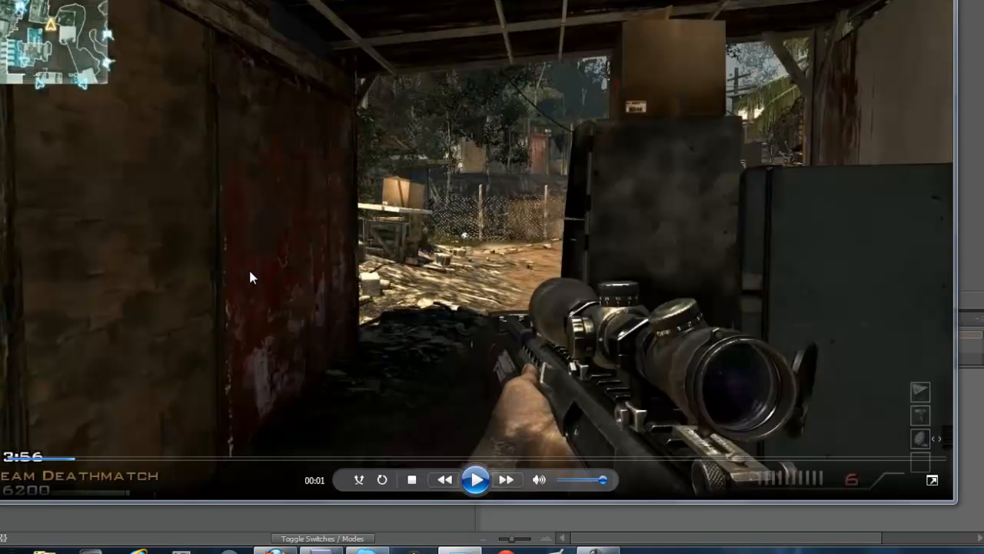
{"action": "left_click", "coordinate": [476, 479]}
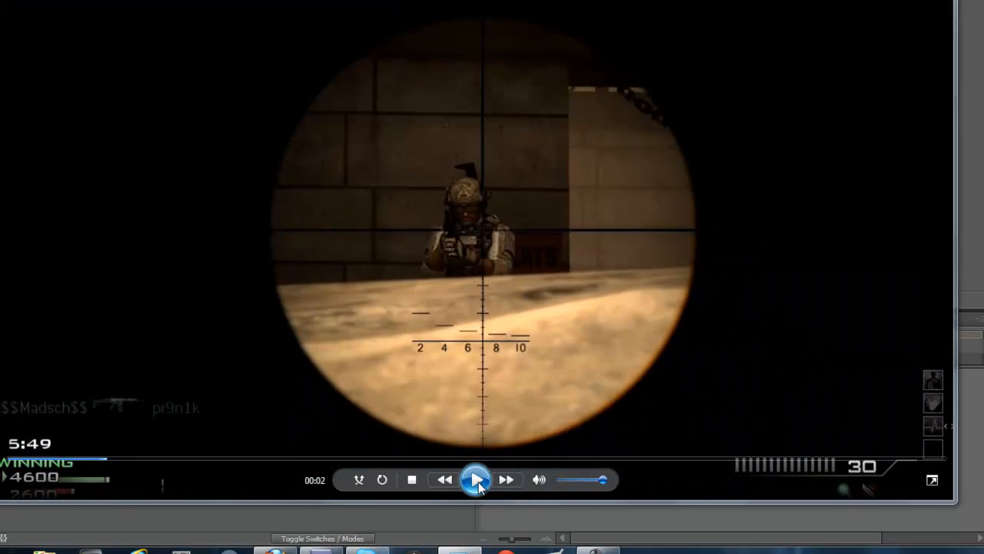
{"action": "left_click", "coordinate": [366, 459]}
{"action": "left_click", "coordinate": [476, 481]}
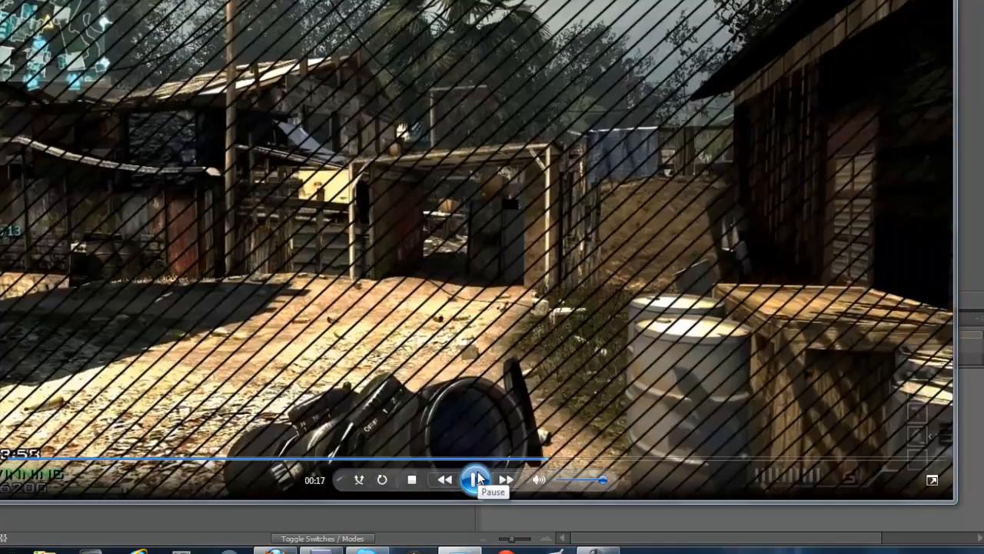
{"action": "left_click", "coordinate": [477, 479]}
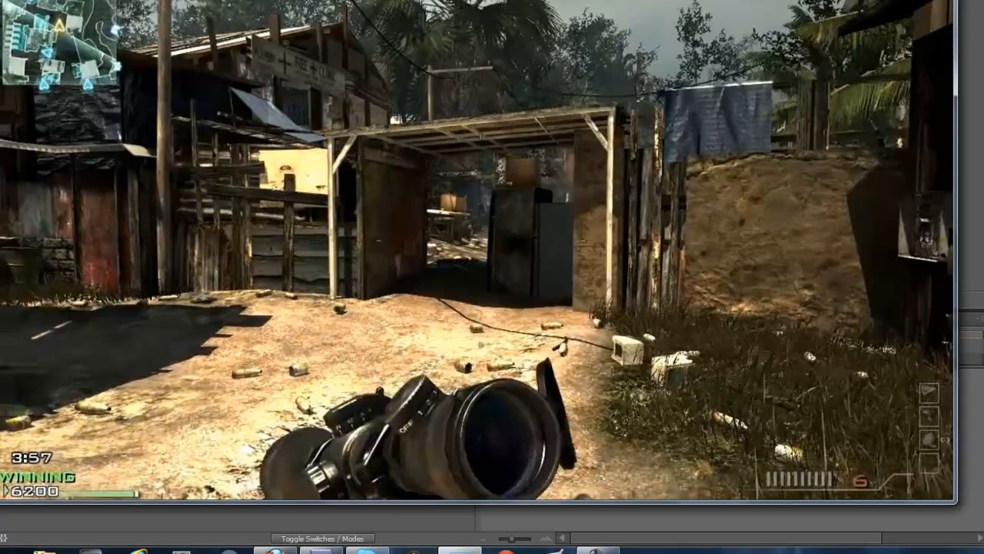
{"action": "key", "text": "alt+F4"}
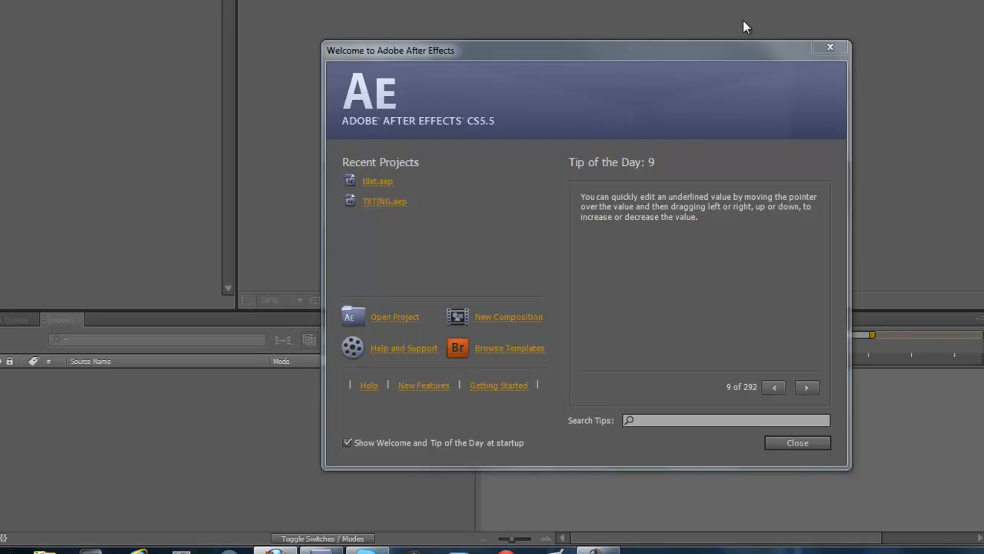
Create a new composition with the HDV/HDTV 720 29.97 preset, a 59.94 fps frame rate and a 0;03;30;00 duration.
{"action": "left_click", "coordinate": [511, 317]}
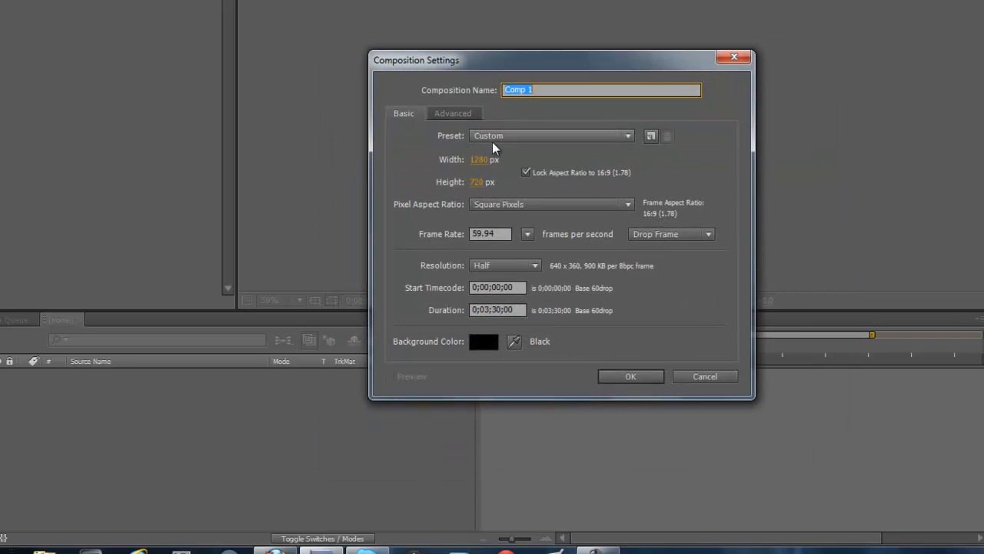
{"action": "left_click", "coordinate": [611, 138]}
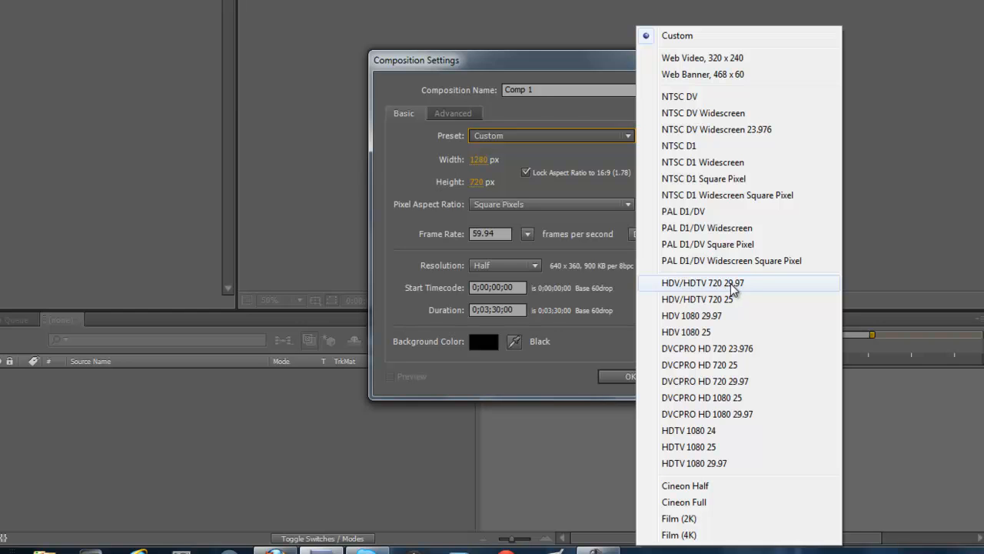
{"action": "left_click", "coordinate": [732, 284]}
{"action": "double_click", "coordinate": [501, 234]}
{"action": "type", "text": "59.94"}
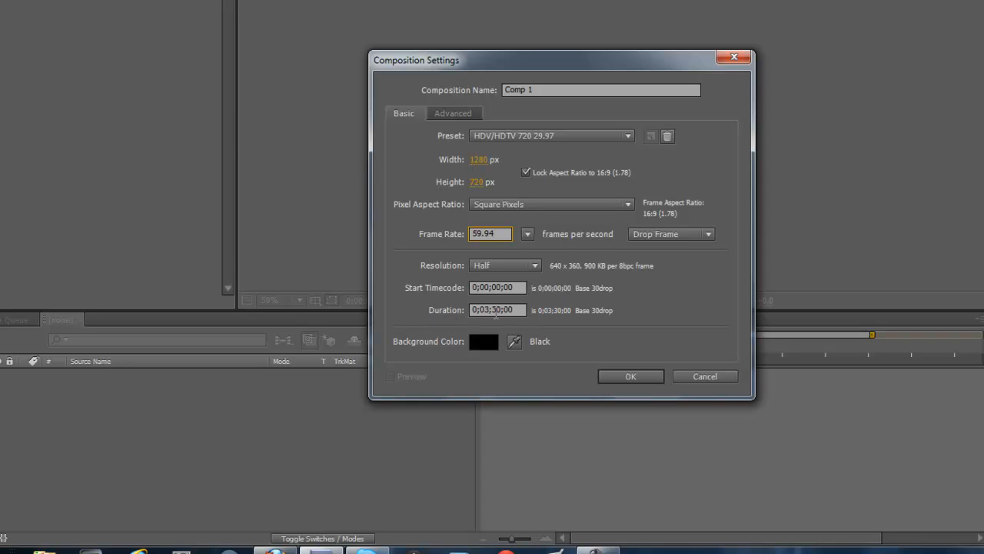
{"action": "left_click", "coordinate": [489, 310]}
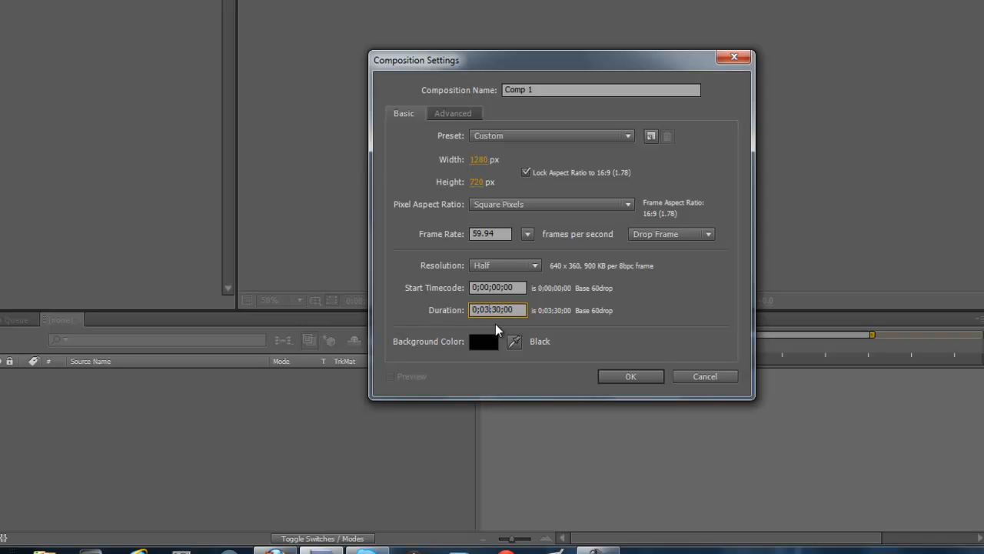
{"action": "left_click", "coordinate": [631, 376]}
{"action": "left_click", "coordinate": [641, 380]}
Import the clips 1.mp4 and 2.mp4 from the MW3 (pc) folder on the desktop into the project.
{"action": "left_click", "coordinate": [44, 547]}
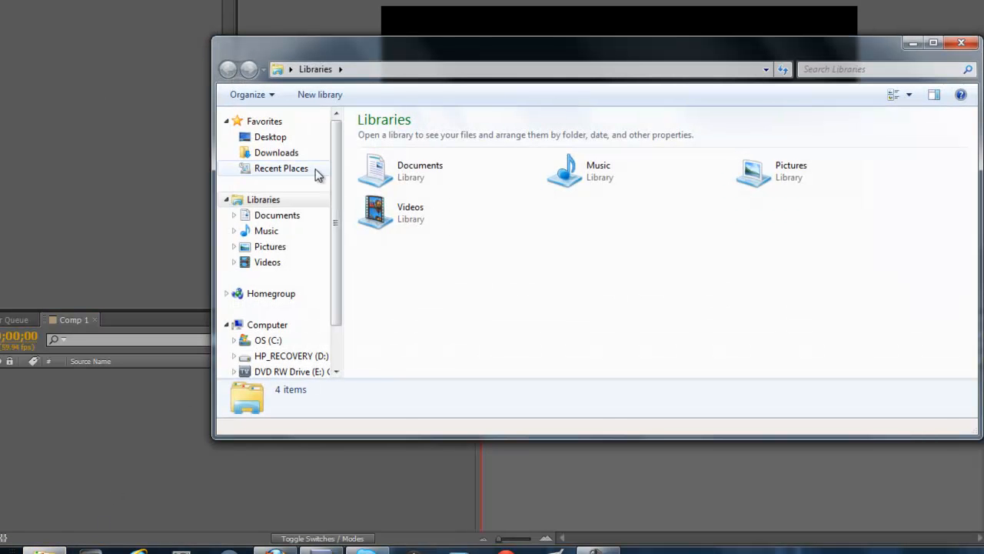
{"action": "left_click", "coordinate": [285, 136]}
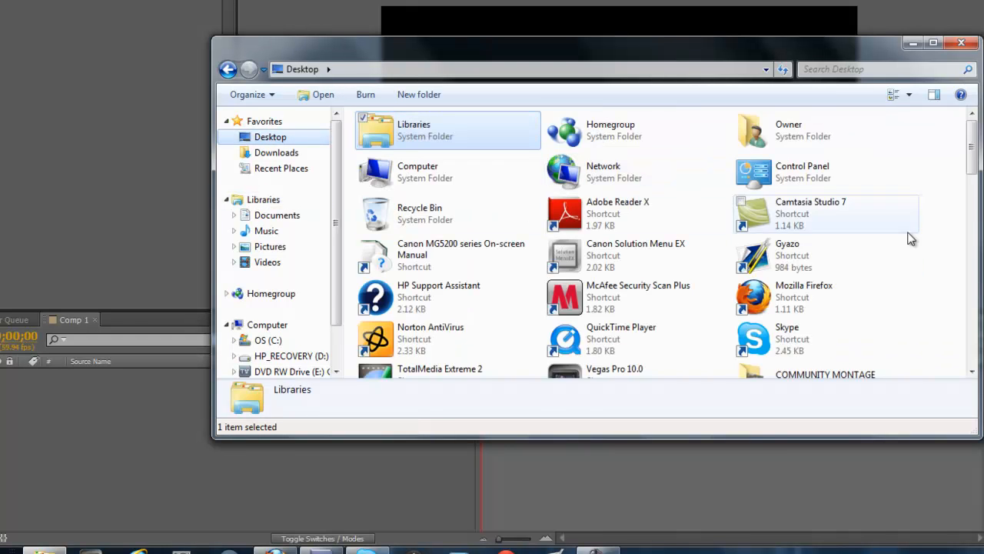
{"action": "left_click", "coordinate": [799, 254]}
{"action": "scroll", "coordinate": [899, 241], "scroll_direction": "down", "scroll_amount": 6}
{"action": "scroll", "coordinate": [894, 218], "scroll_direction": "up", "scroll_amount": 5}
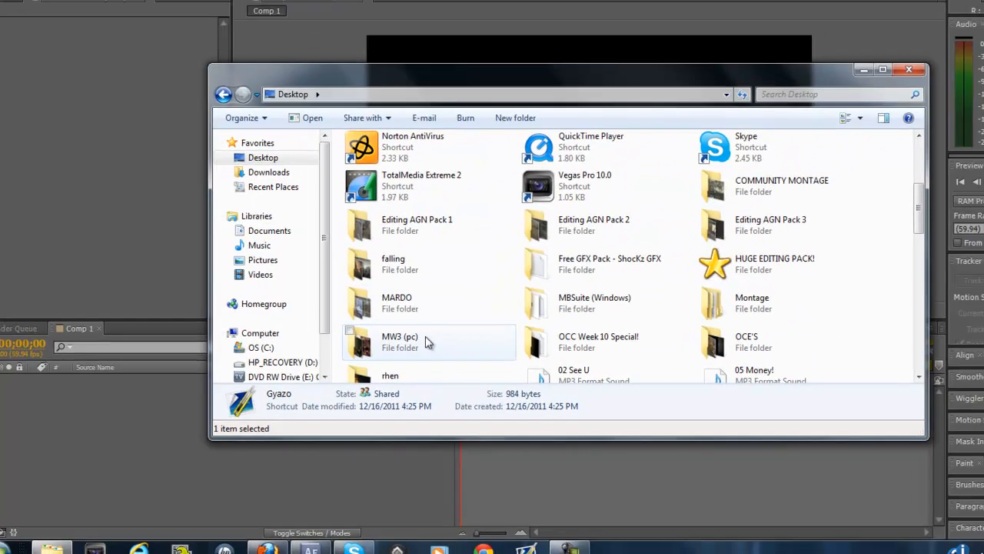
{"action": "double_click", "coordinate": [428, 343]}
{"action": "left_click", "coordinate": [378, 156]}
{"action": "left_click_drag", "start_coordinate": [377, 156], "coordinate": [88, 215]}
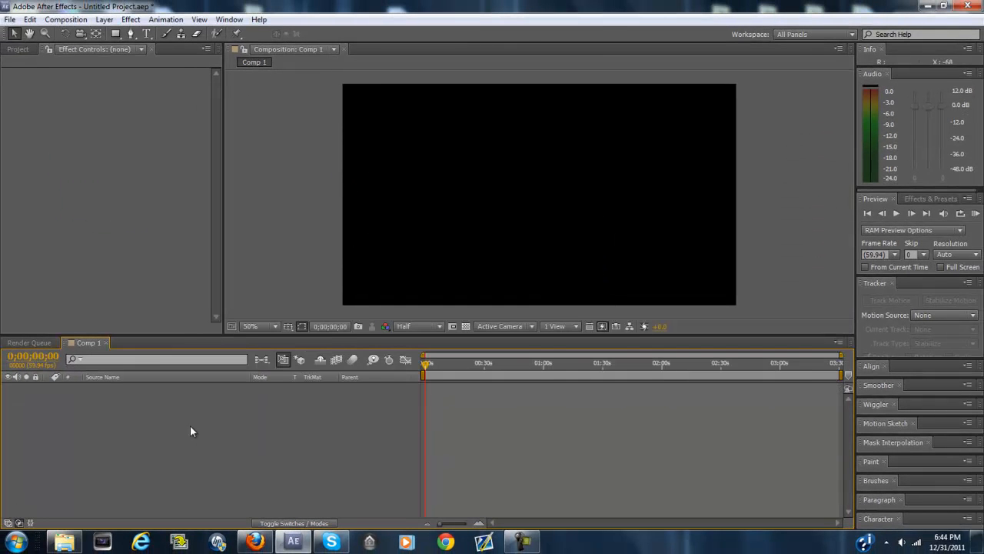
{"action": "left_click", "coordinate": [65, 541]}
{"action": "left_click_drag", "start_coordinate": [415, 196], "coordinate": [94, 242]}
Add 2.mp4 and 1.mp4 to the Comp 1 timeline, starting 1.mp4 where 2.mp4 ends, and return to the first frame.
{"action": "left_click_drag", "start_coordinate": [35, 170], "coordinate": [191, 418]}
{"action": "left_click_drag", "start_coordinate": [48, 159], "coordinate": [256, 415]}
{"action": "left_click_drag", "start_coordinate": [575, 384], "coordinate": [589, 384]}
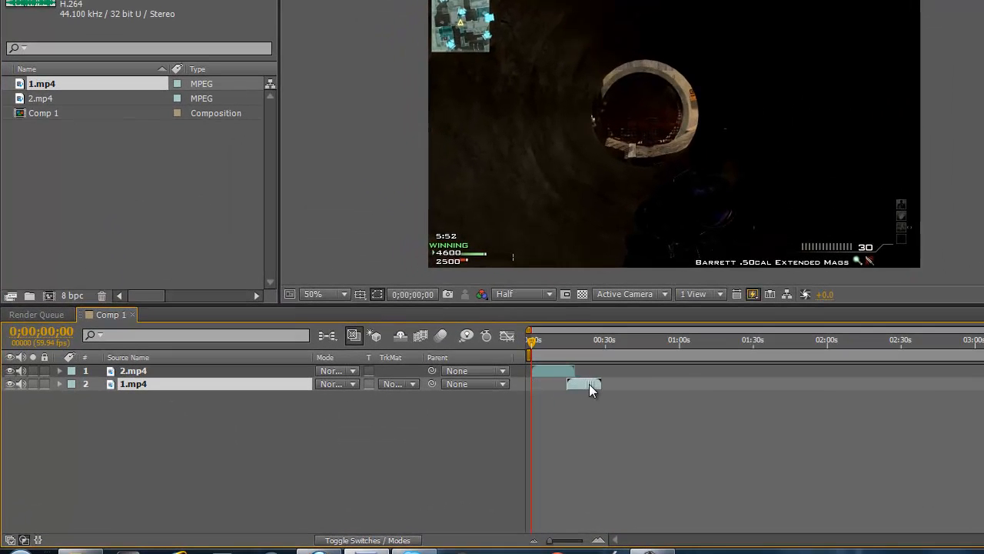
{"action": "left_click", "coordinate": [532, 341]}
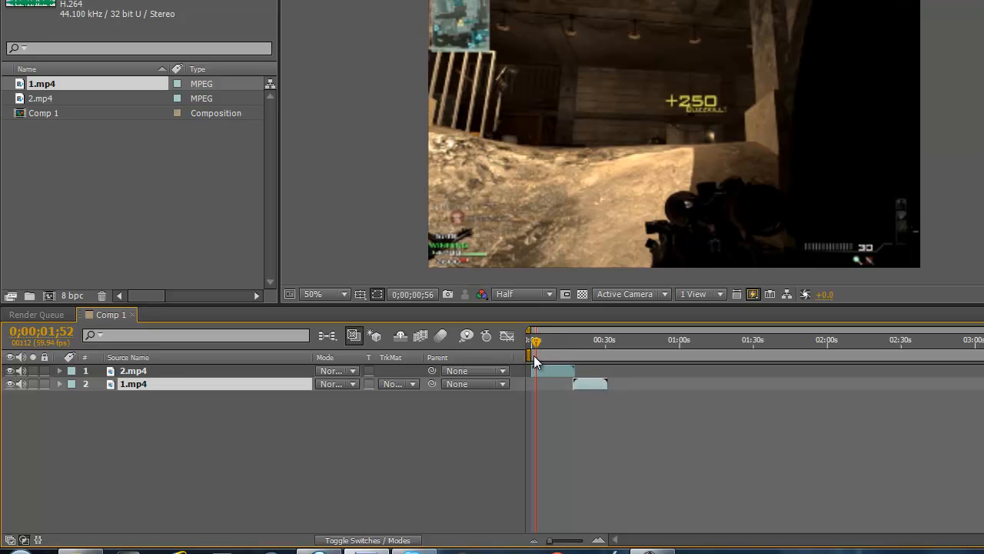
{"action": "key", "text": "Home"}
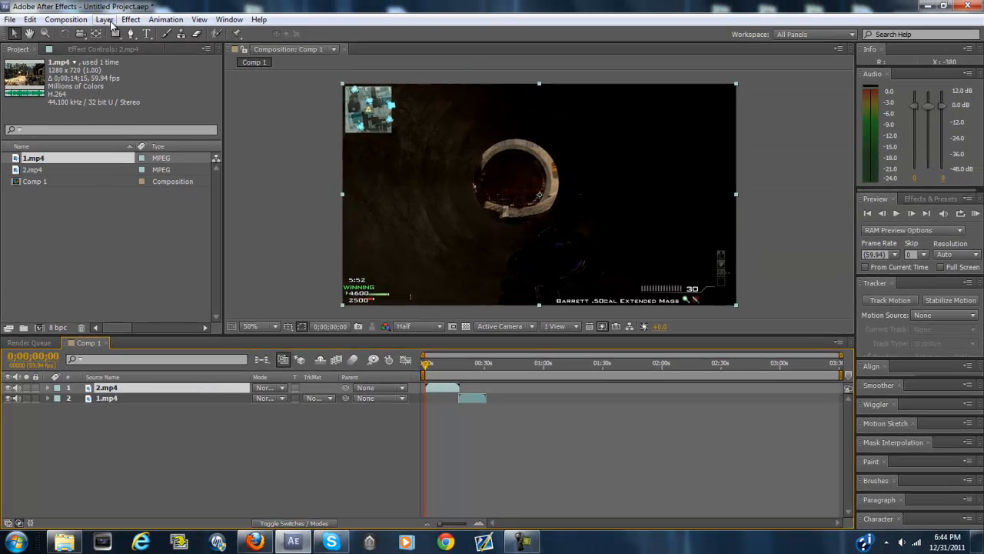
Add a null object layer above the clips in Comp 1.
{"action": "left_click", "coordinate": [112, 23]}
{"action": "mouse_move", "coordinate": [125, 39]}
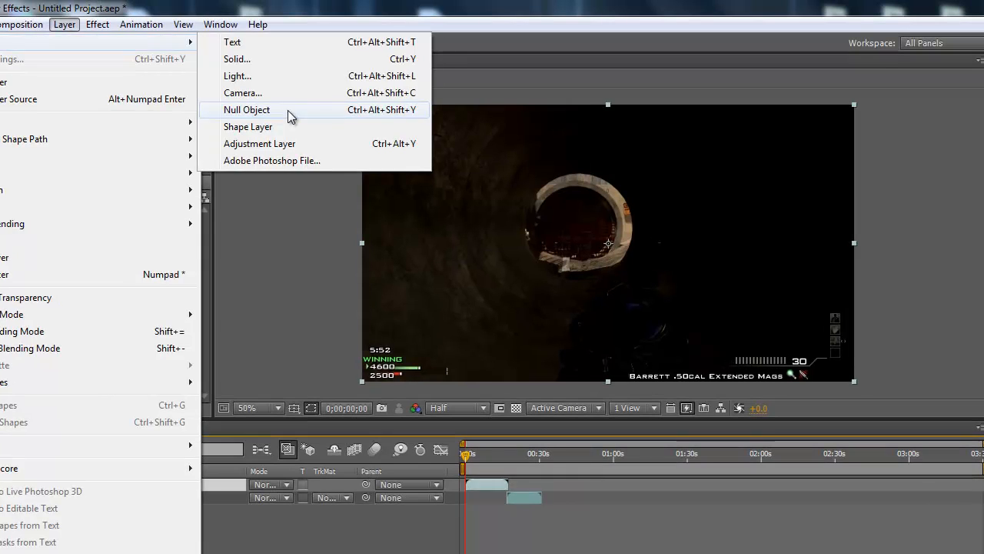
{"action": "left_click", "coordinate": [283, 92]}
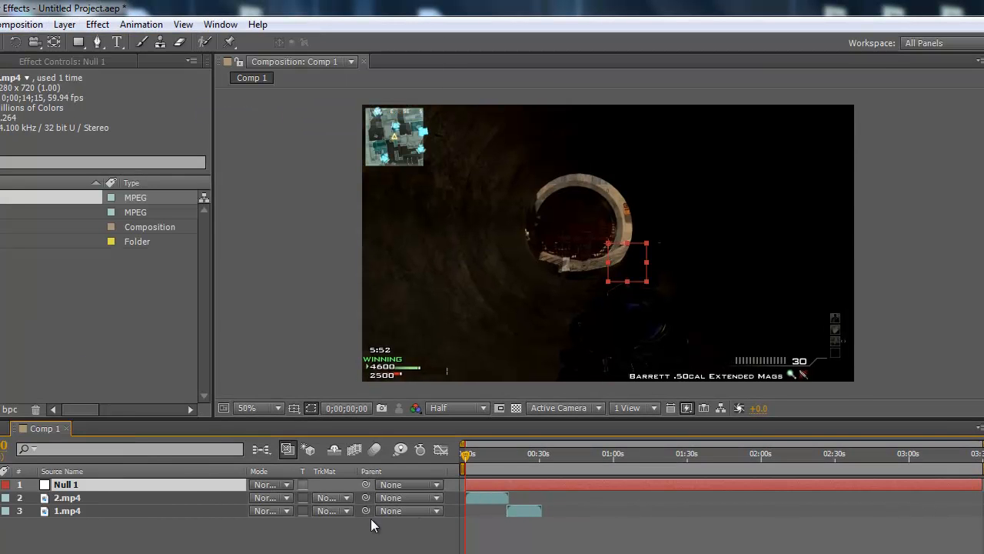
Add a two-node camera layer with the 50mm preset to Comp 1.
{"action": "left_click", "coordinate": [75, 28]}
{"action": "mouse_move", "coordinate": [86, 43]}
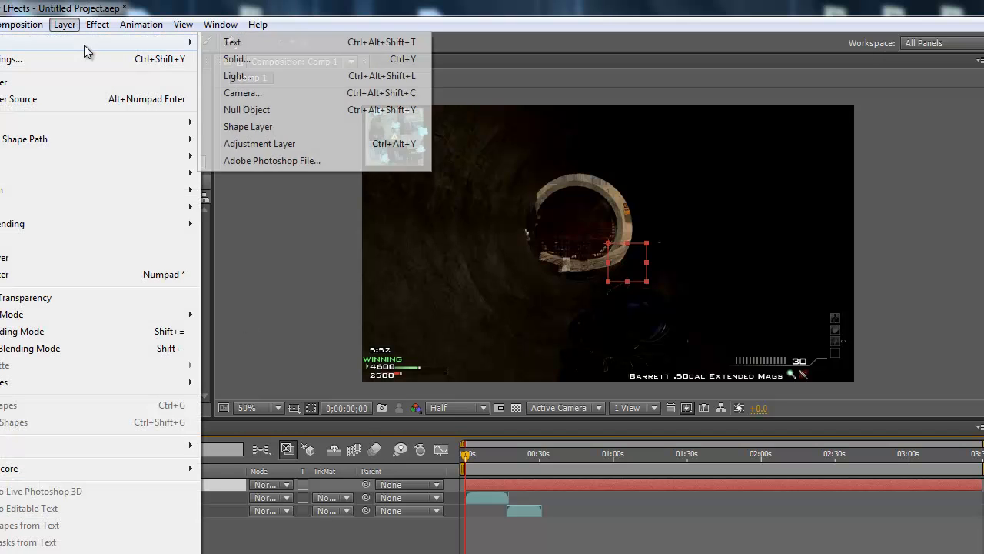
{"action": "left_click", "coordinate": [275, 92]}
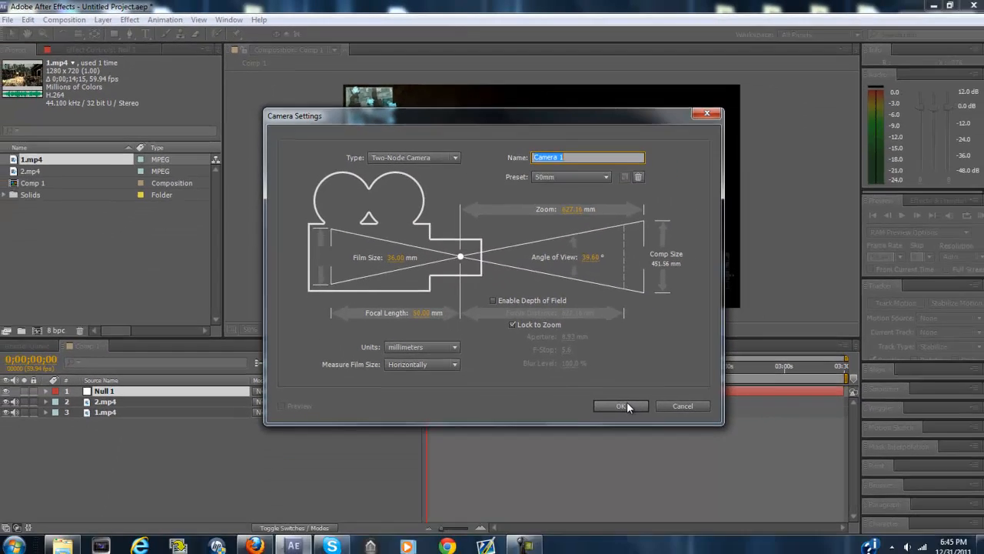
{"action": "left_click", "coordinate": [714, 499]}
{"action": "left_click", "coordinate": [576, 311]}
{"action": "left_click", "coordinate": [134, 460]}
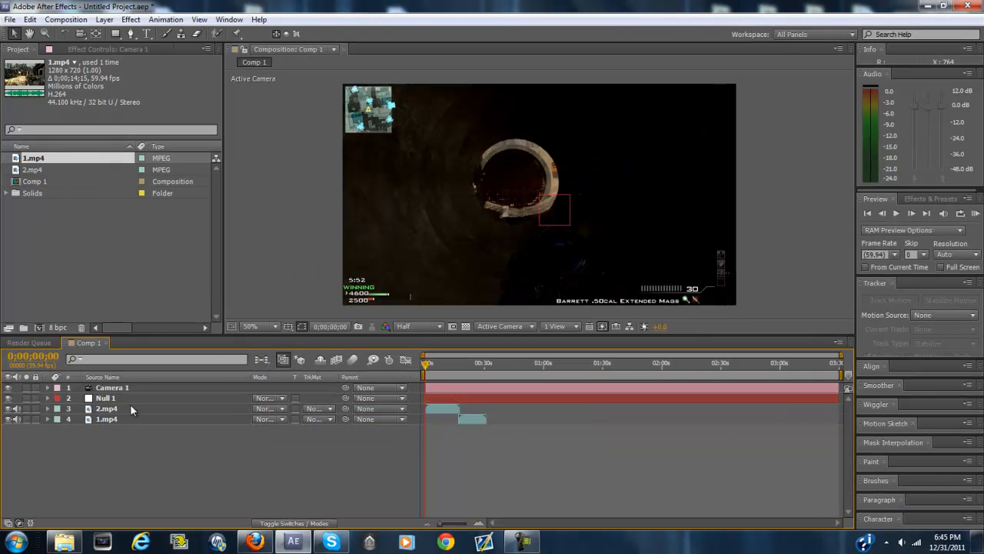
Add the expression wiggle(1,10) to the Position property of Camera 1 and collapse the layer.
{"action": "left_click", "coordinate": [115, 389]}
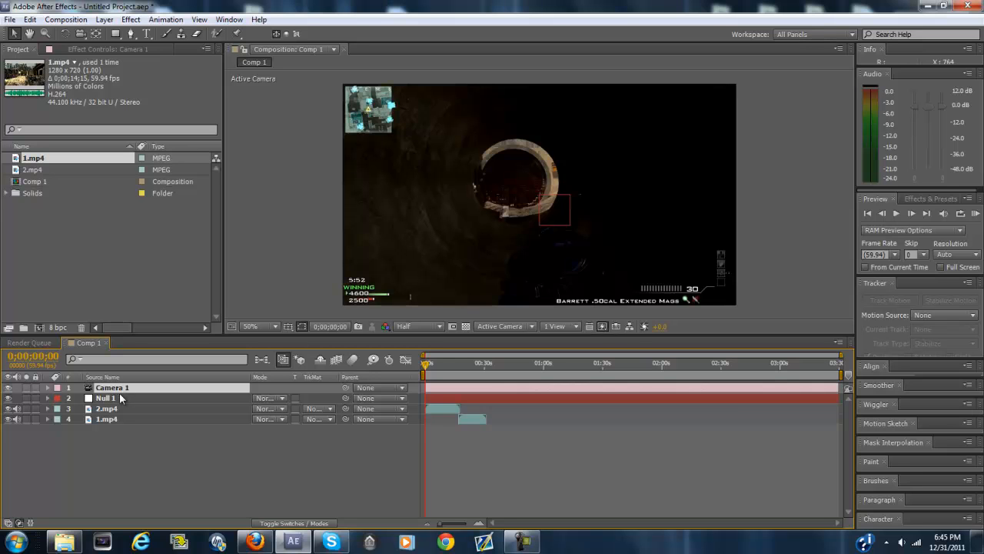
{"action": "key", "text": "p"}
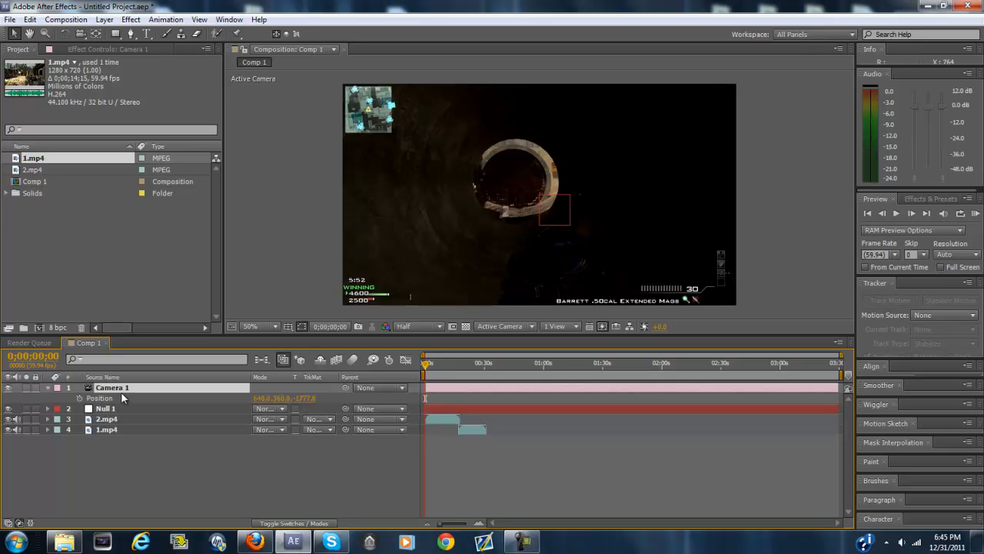
{"action": "left_click", "coordinate": [80, 400], "text": "alt"}
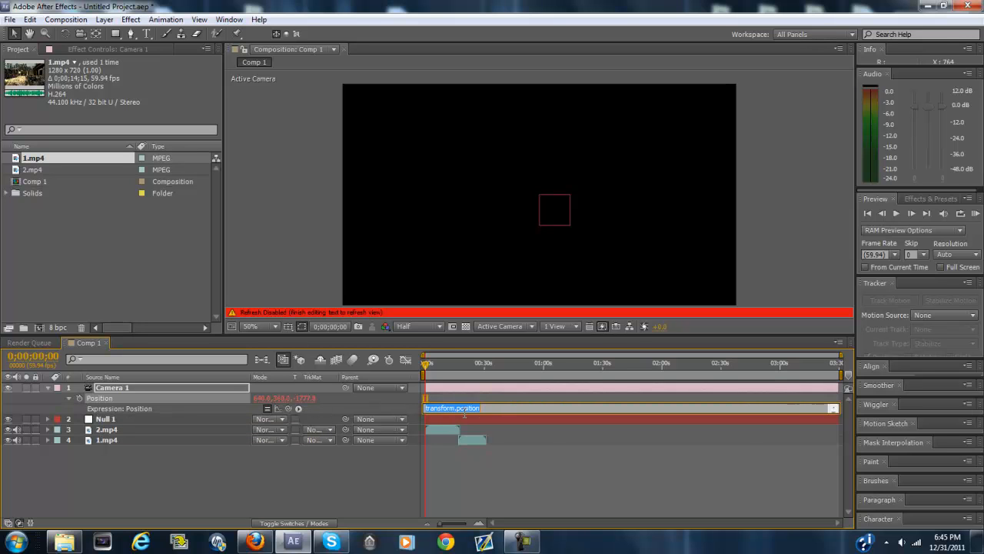
{"action": "key", "text": "BackSpace"}
{"action": "type", "text": "wiggle"}
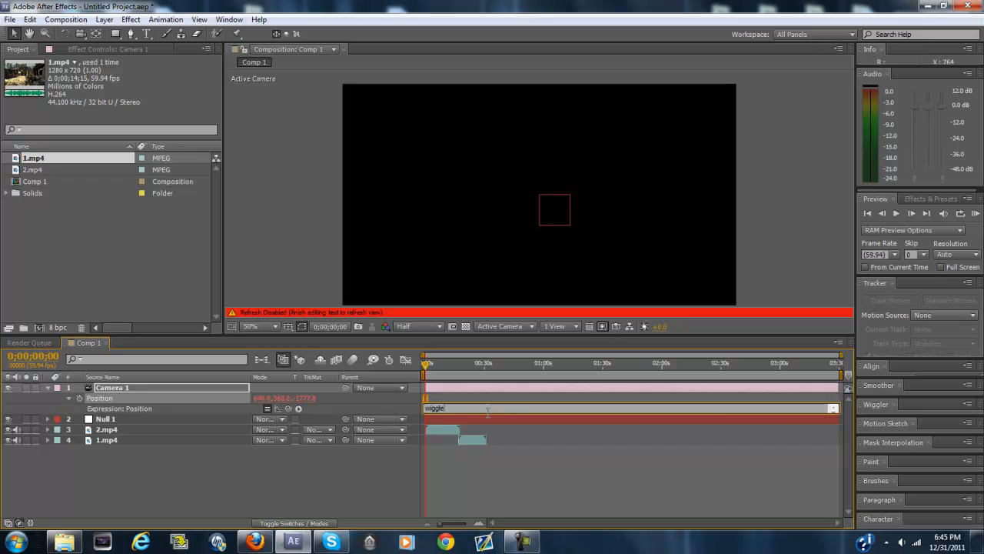
{"action": "type", "text": "("}
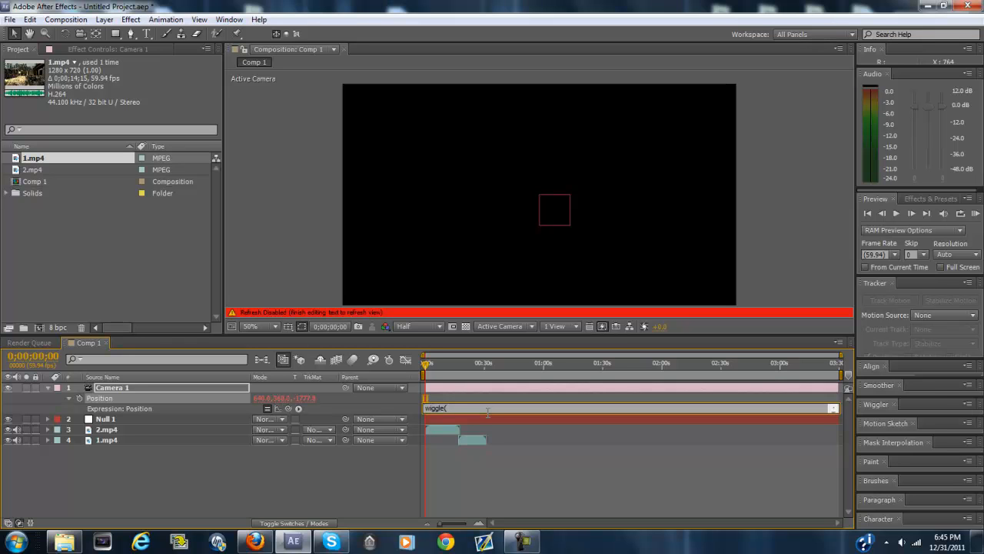
{"action": "type", "text": "1, 10)"}
{"action": "left_click", "coordinate": [442, 462]}
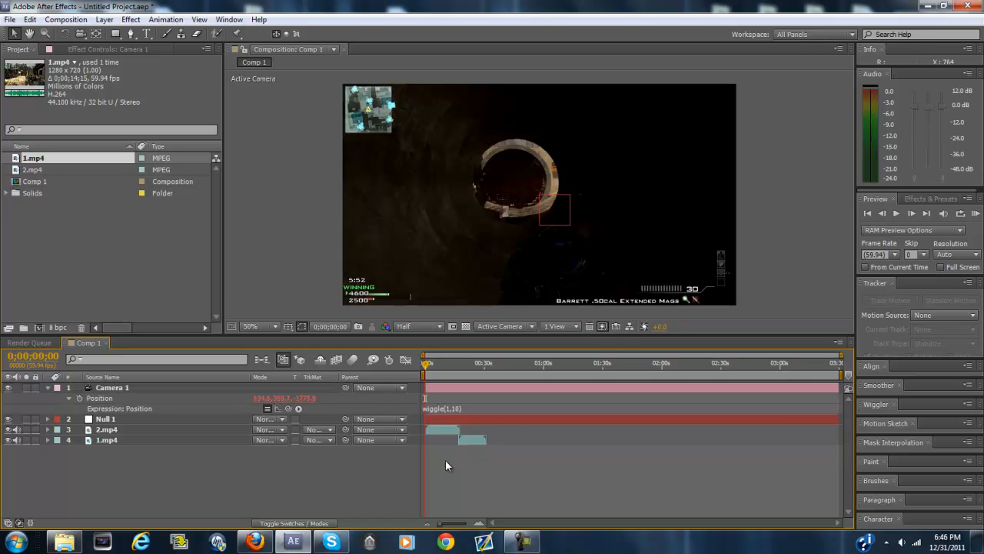
{"action": "left_click", "coordinate": [47, 387]}
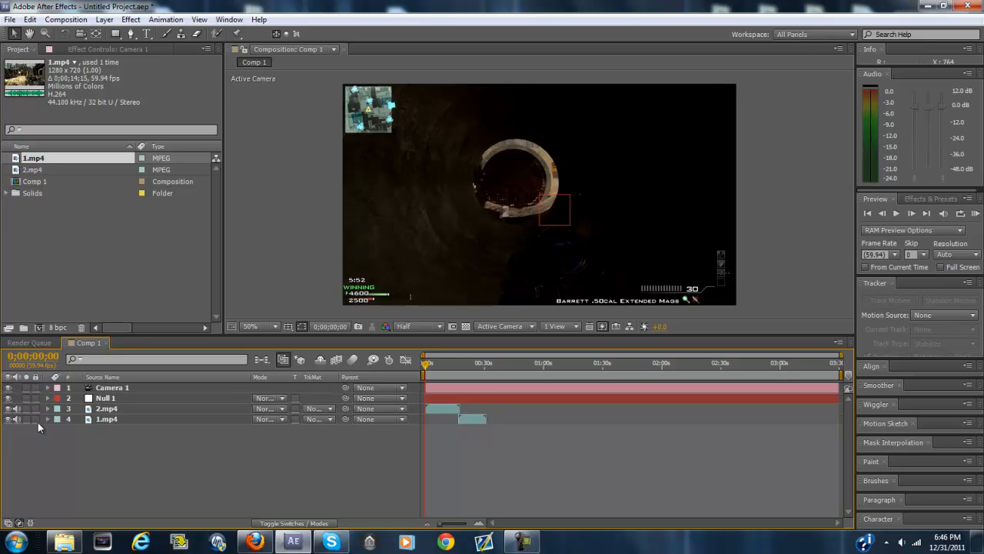
Parent Null 1 to Camera 1, and parent both 2.mp4 and 1.mp4 to Null 1.
{"action": "left_click", "coordinate": [156, 394]}
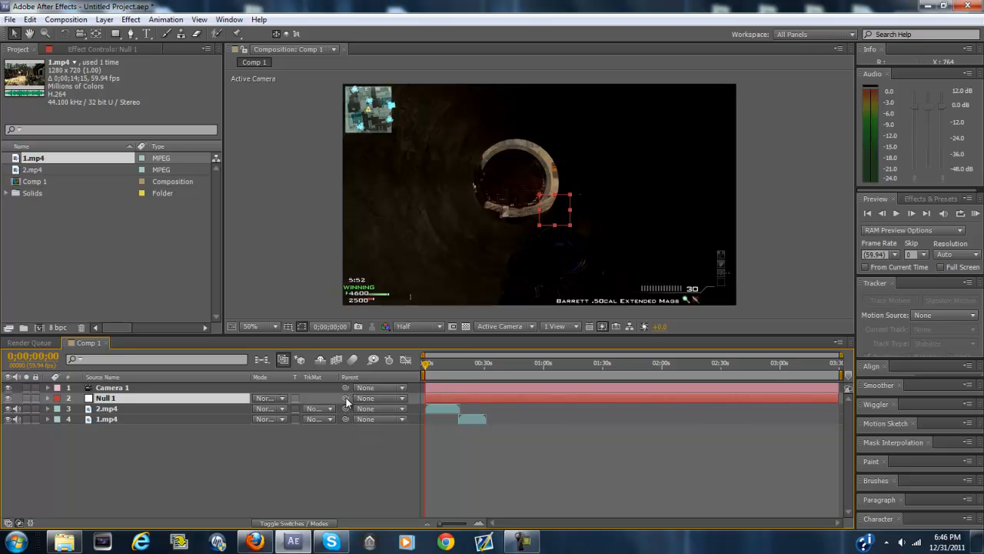
{"action": "left_click_drag", "start_coordinate": [346, 401], "coordinate": [223, 391]}
{"action": "left_click", "coordinate": [127, 408]}
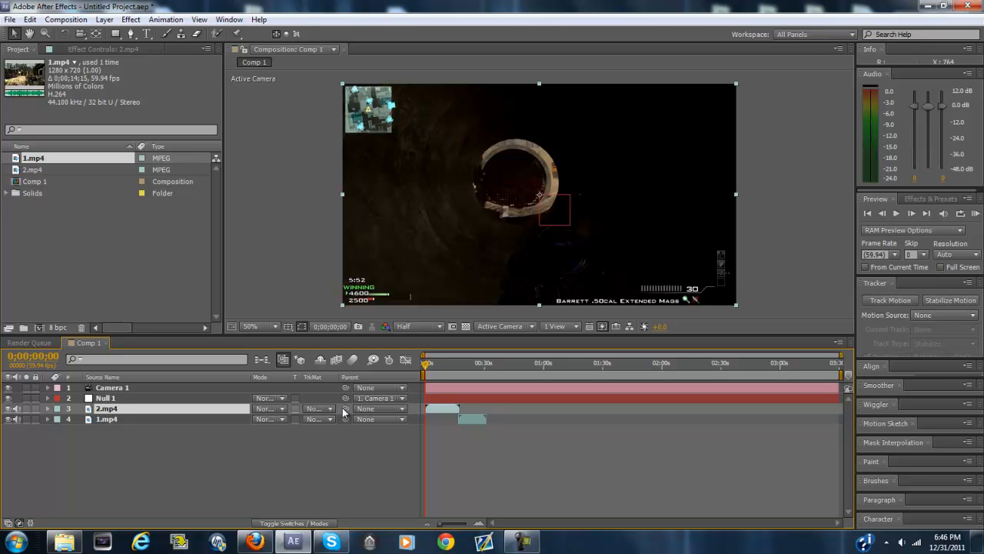
{"action": "left_click_drag", "start_coordinate": [346, 409], "coordinate": [136, 399]}
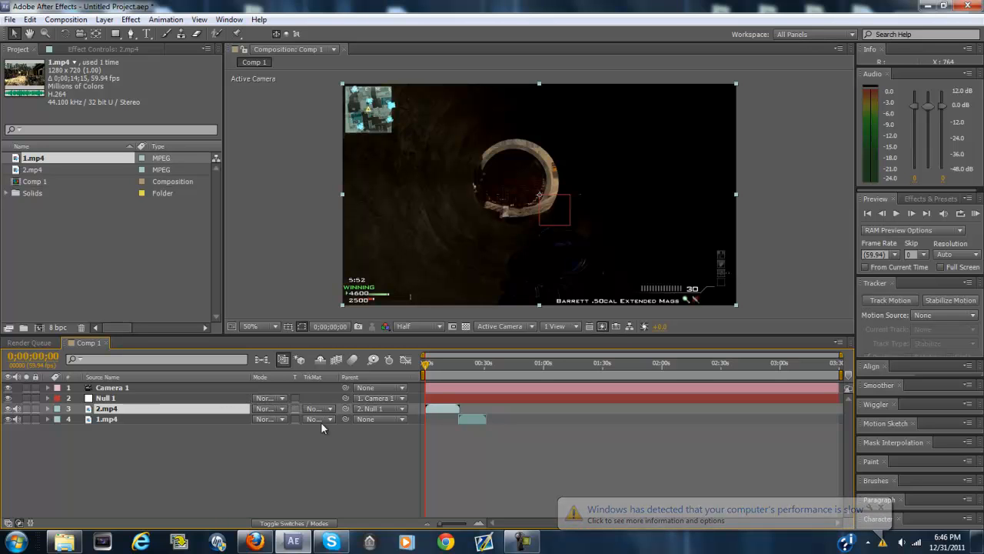
{"action": "left_click", "coordinate": [235, 419]}
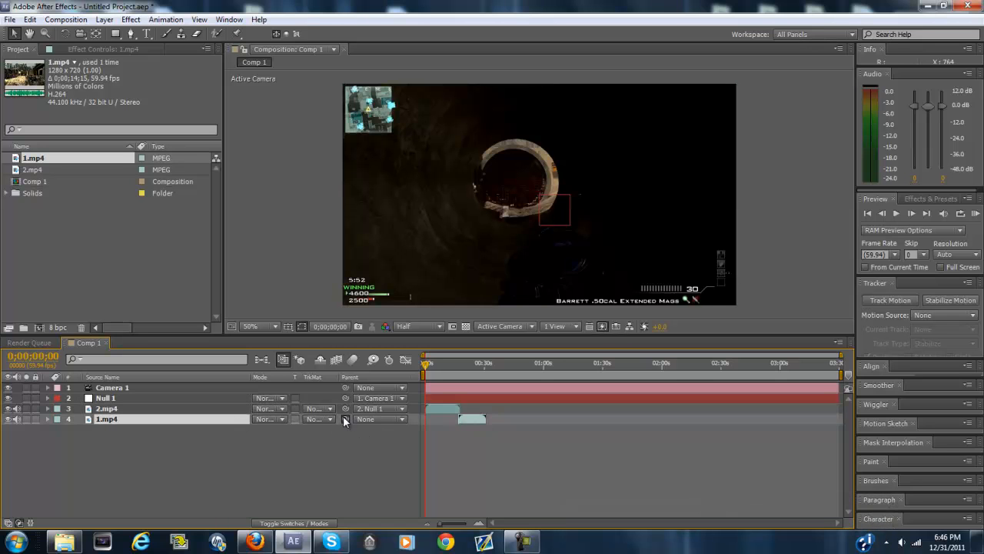
{"action": "left_click_drag", "start_coordinate": [342, 417], "coordinate": [180, 397]}
{"action": "left_click", "coordinate": [243, 454]}
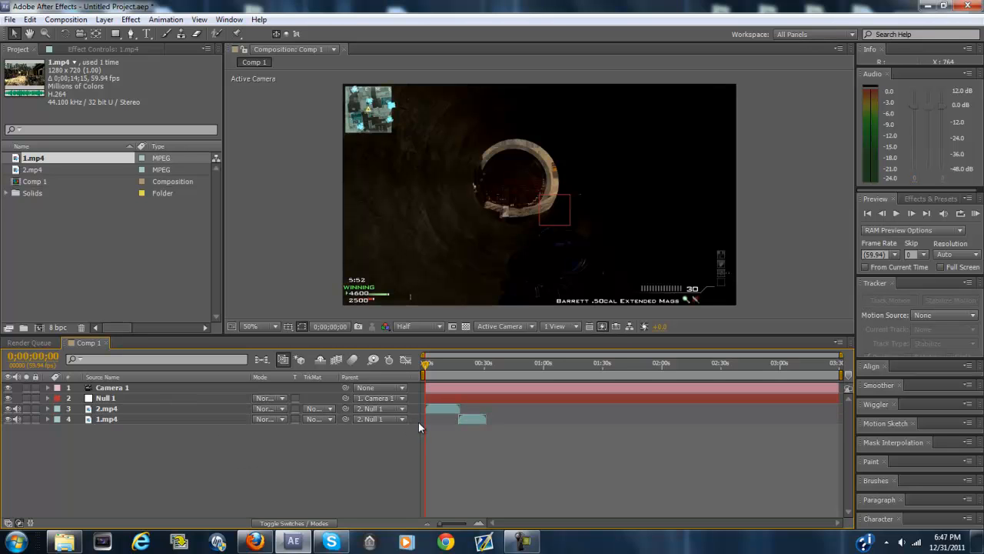
Preview the shake and enlarge the 2.mp4 layer slightly beyond the edges of the composition frame.
{"action": "key", "text": "space"}
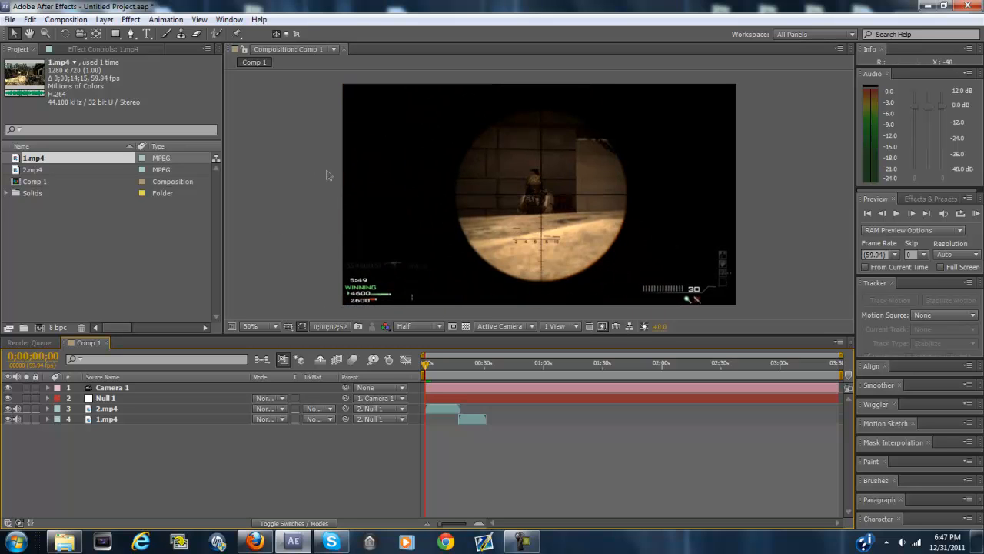
{"action": "key", "text": "space"}
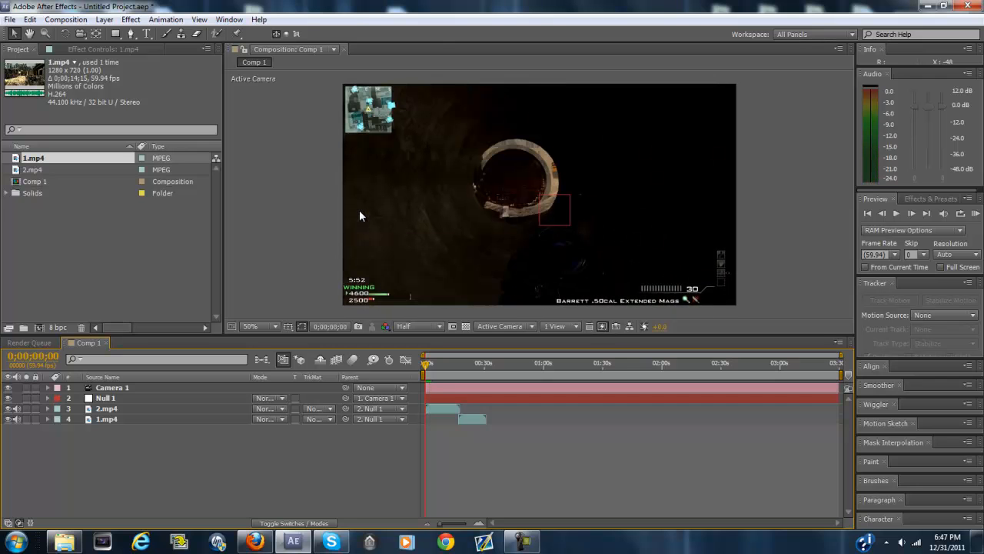
{"action": "left_click", "coordinate": [359, 215]}
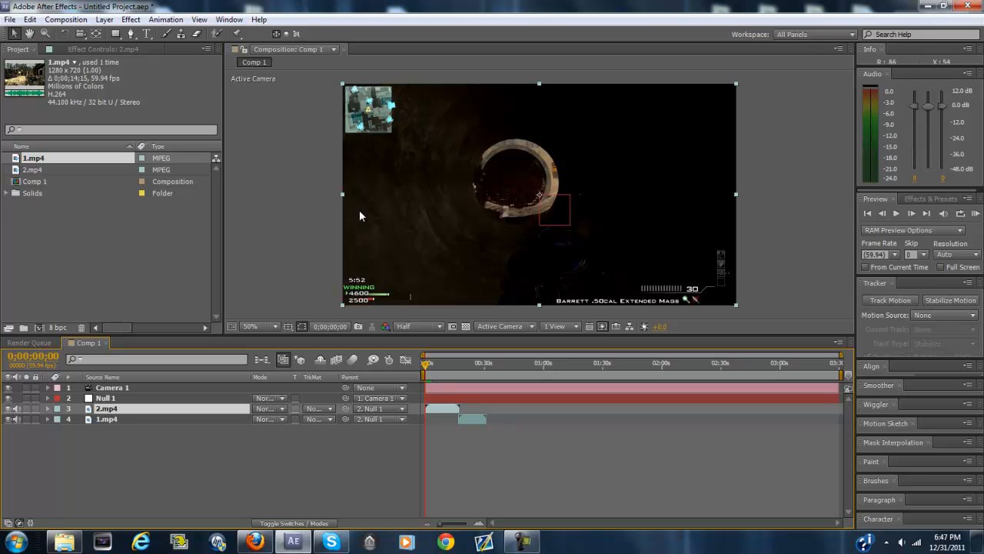
{"action": "key", "text": "ctrl+KP_Add"}
{"action": "key", "text": "ctrl+KP_Add"}
{"action": "key", "text": "ctrl+KP_Add"}
{"action": "key", "text": "ctrl+KP_Add"}
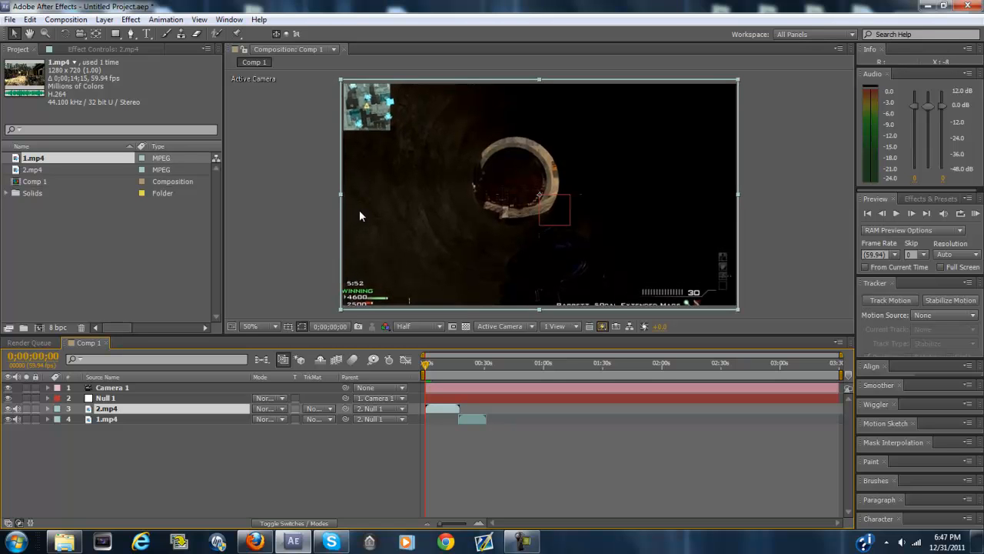
{"action": "key", "text": "ctrl+KP_Subtract"}
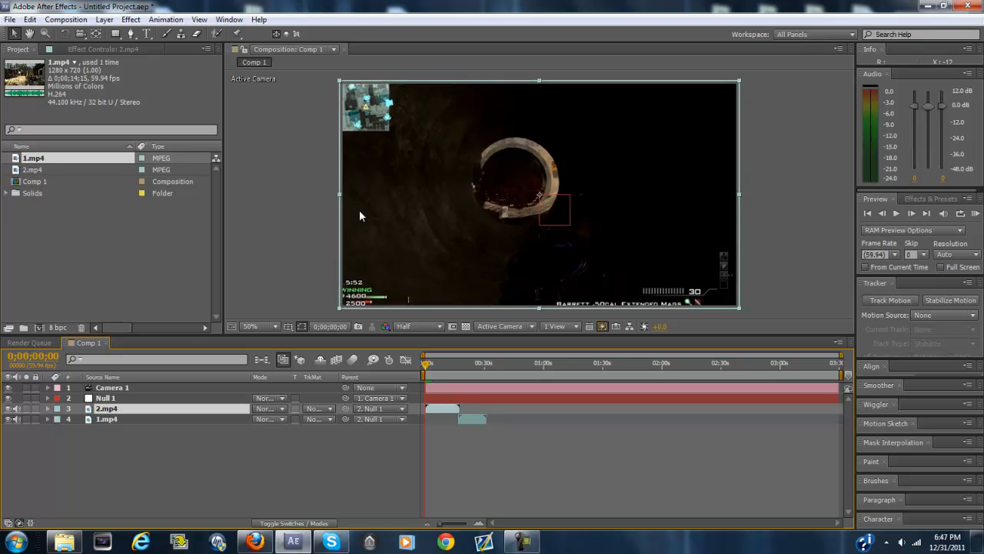
At 0;00;21;49, recentre the 1.mp4 layer and enlarge it slightly beyond the edges of the composition frame.
{"action": "key", "text": "ctrl+Down"}
{"action": "key", "text": "k"}
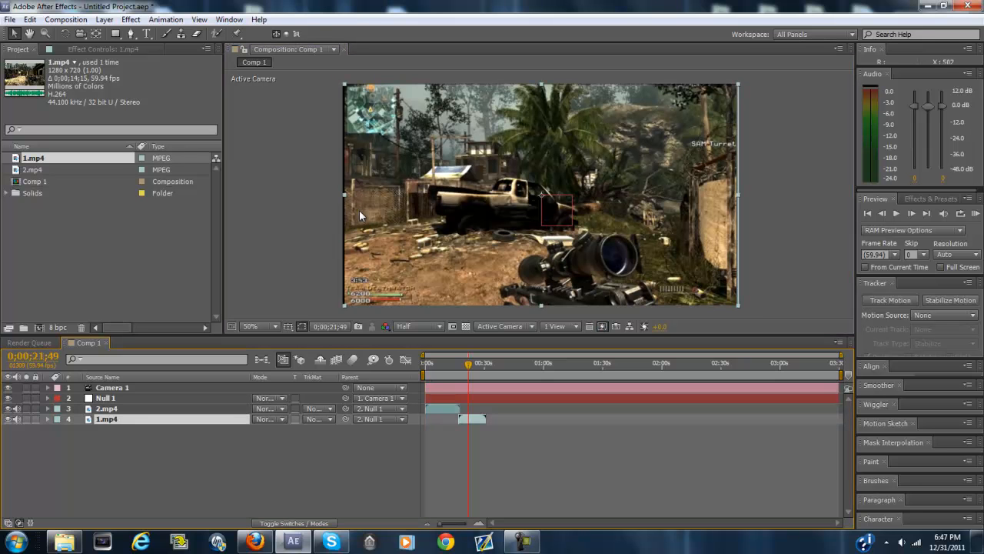
{"action": "key", "text": "Left"}
{"action": "key", "text": "Left"}
{"action": "key", "text": "Left"}
{"action": "key", "text": "Left"}
{"action": "key", "text": "Up"}
{"action": "left_click", "coordinate": [359, 215]}
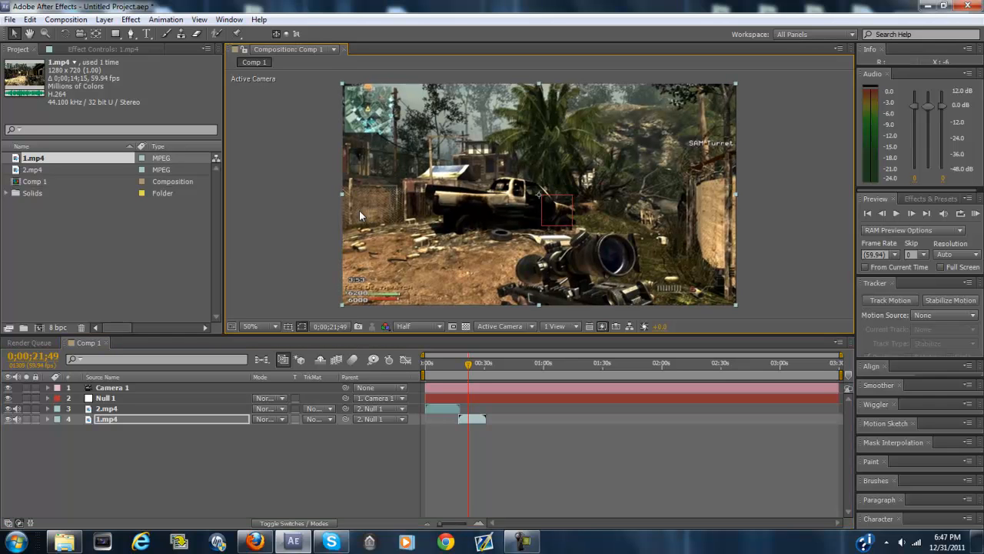
{"action": "left_click_drag", "start_coordinate": [342, 193], "coordinate": [338, 193]}
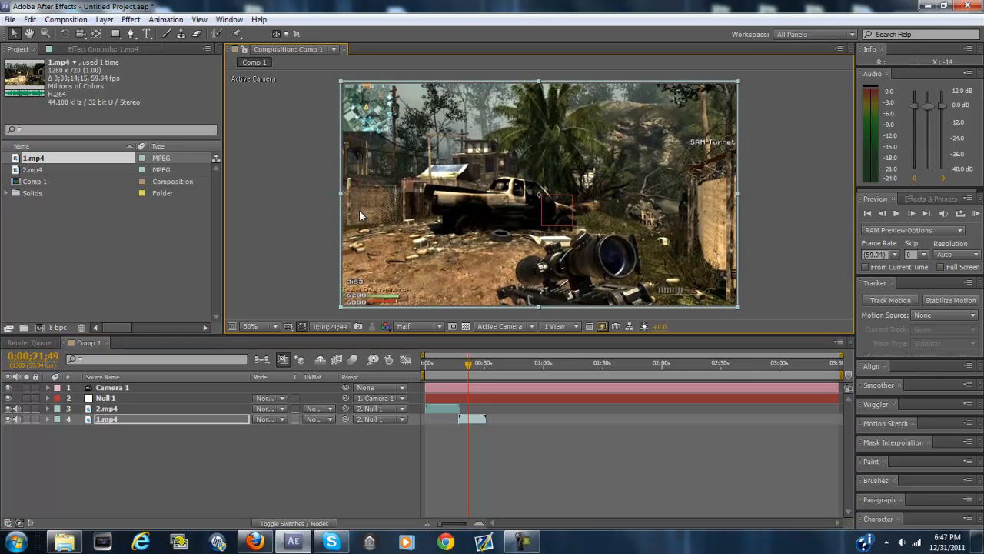
Play back the enlarged clips in Comp 1 to check the camera shake at the frame edges.
{"action": "left_click", "coordinate": [451, 363]}
{"action": "key", "text": "KP_0"}
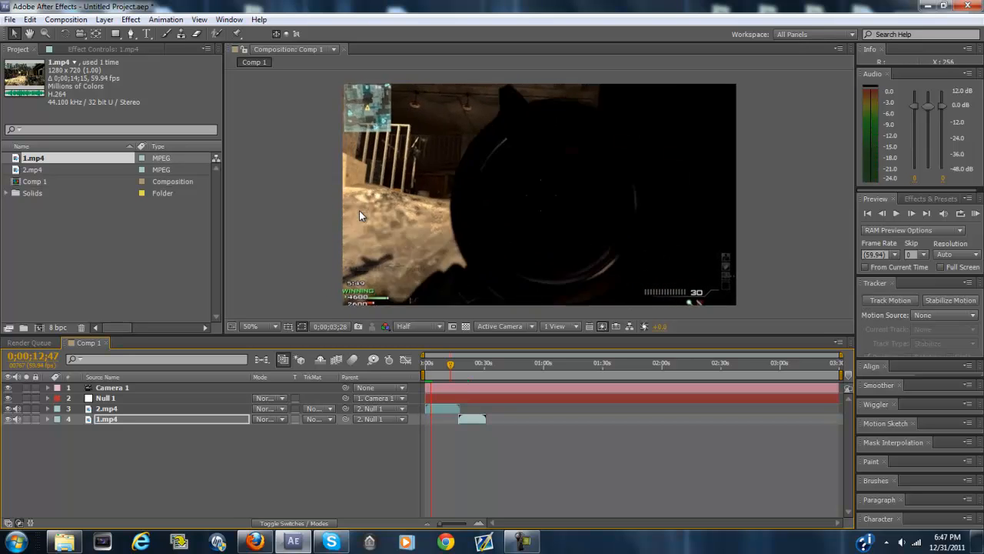
{"action": "key", "text": "space"}
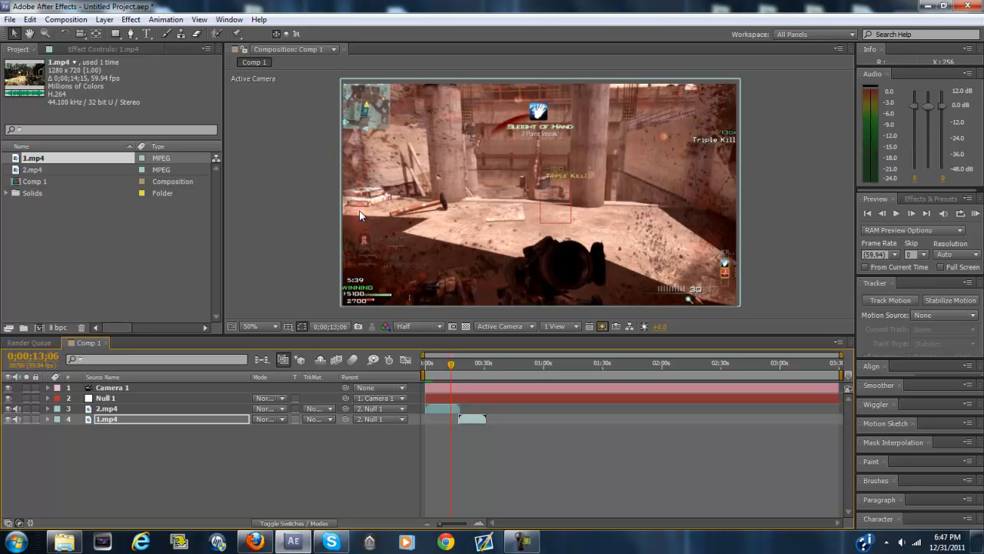
{"action": "key", "text": "space"}
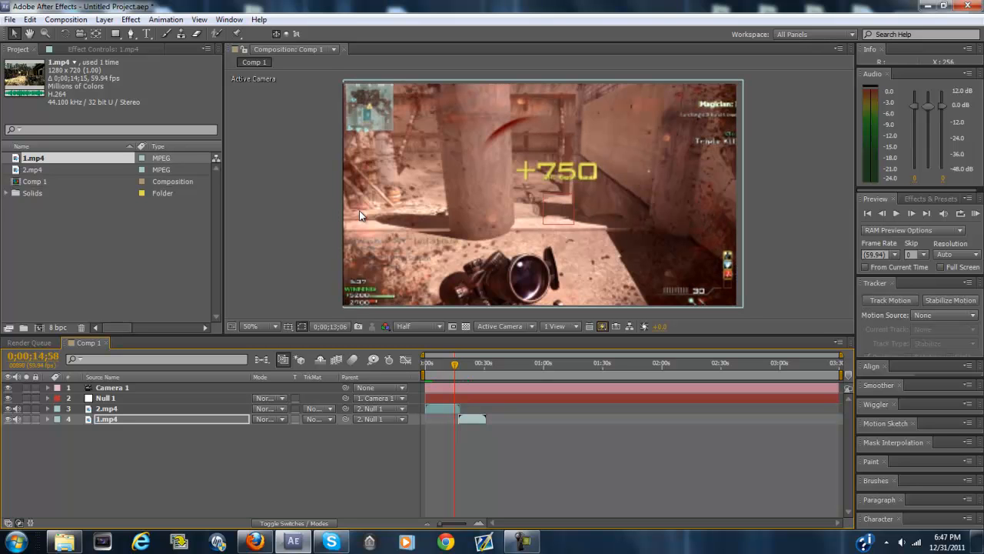
Apply the Venetian Blinds transition to 2.mp4 and keyframe its Transition Completion at 0% at 0;00;15;54.
{"action": "key", "text": "ctrl+Up"}
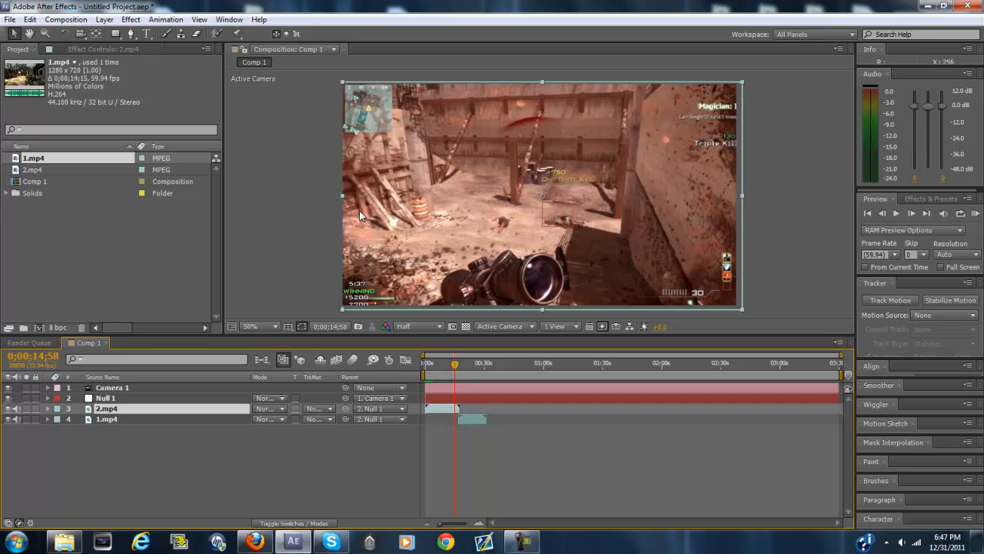
{"action": "key", "text": "alt+t"}
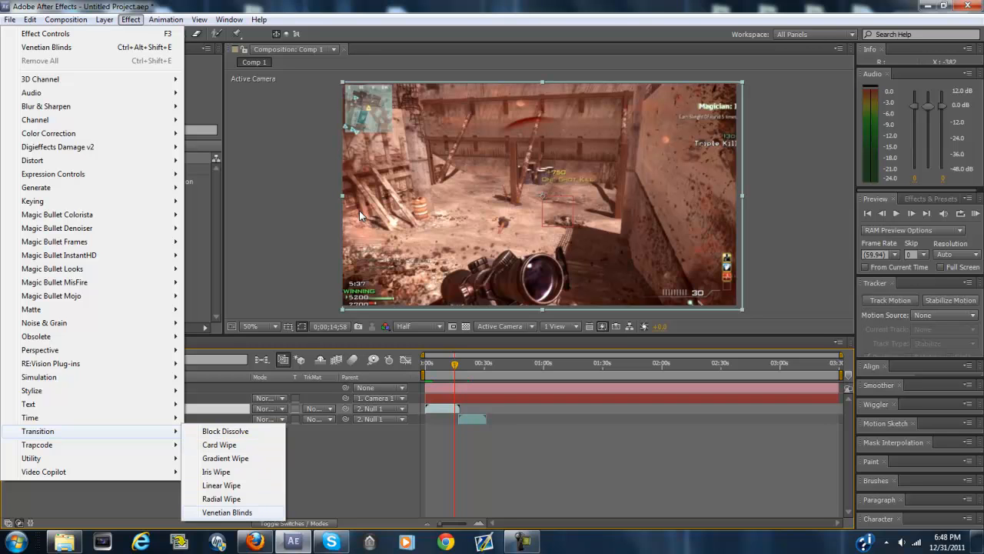
{"action": "key", "text": "Return"}
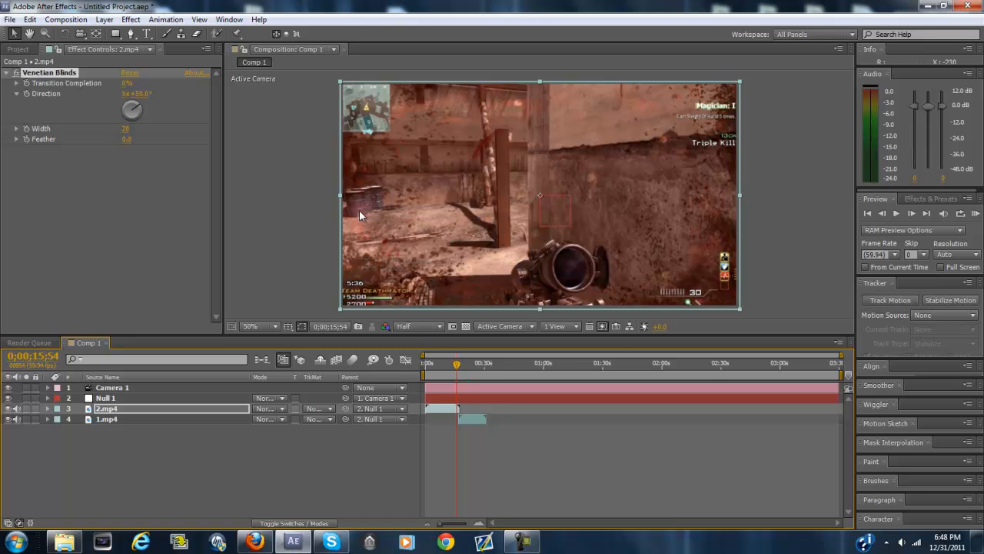
{"action": "key", "text": "equal"}
{"action": "key", "text": "equal"}
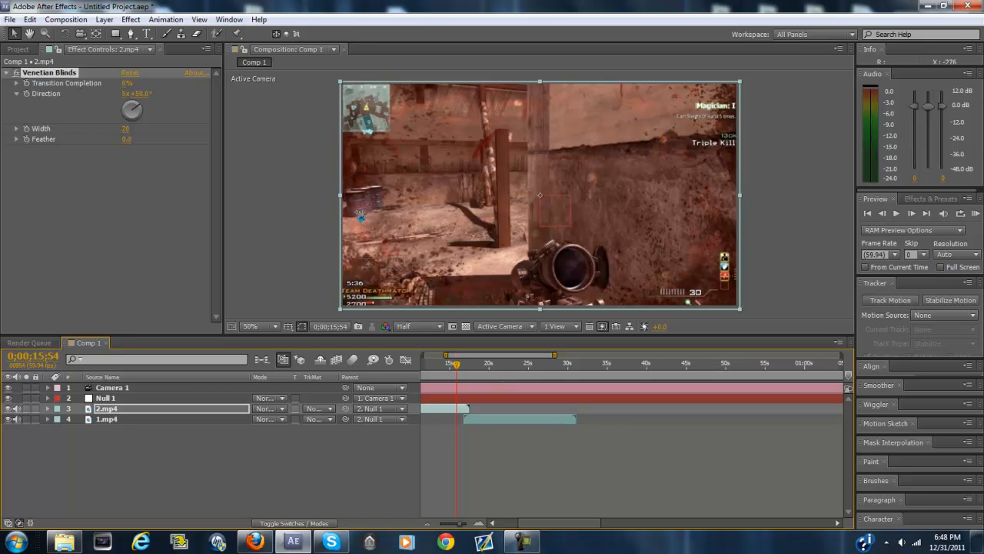
{"action": "left_click", "coordinate": [26, 83]}
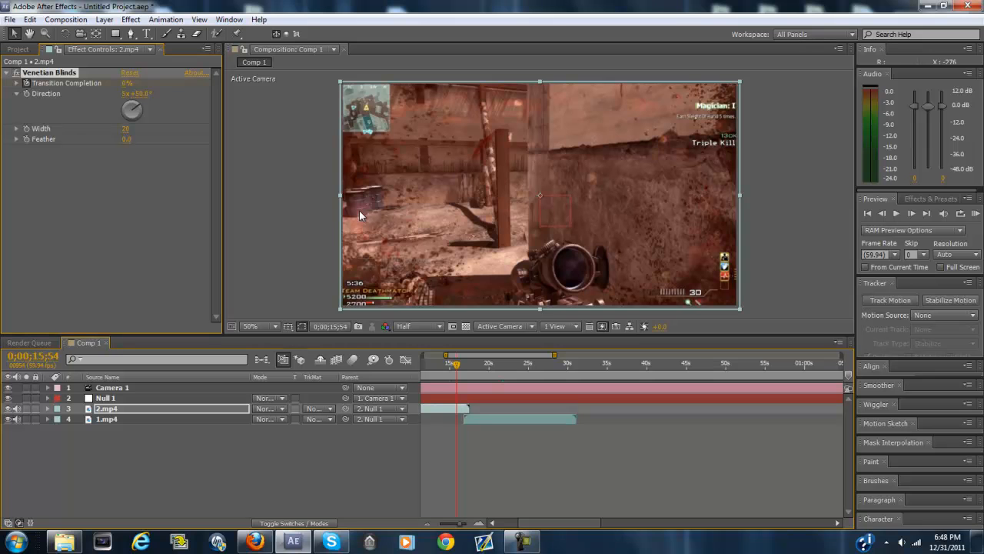
Add a 100% Transition Completion keyframe to the Venetian Blinds effect at 0;00;16;59.
{"action": "key", "text": "space"}
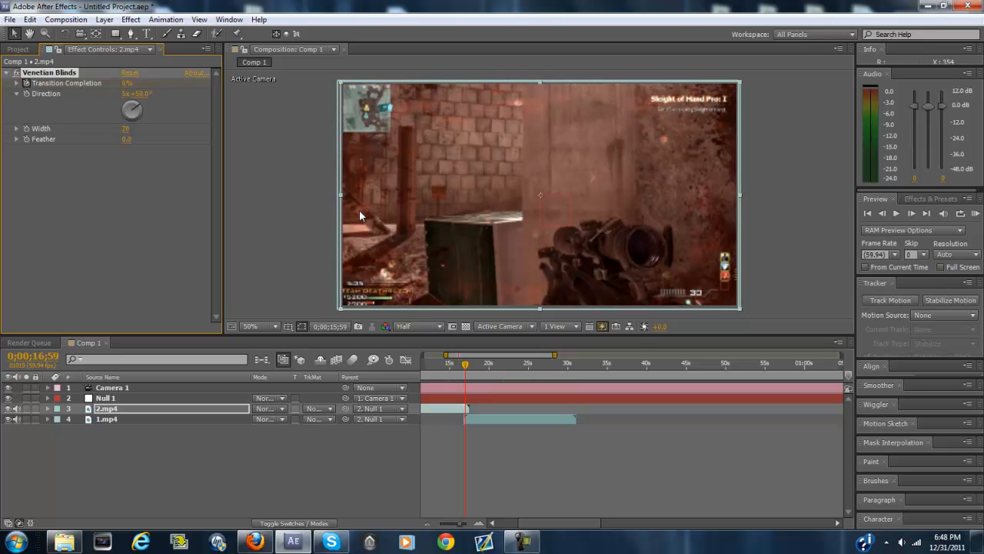
{"action": "key", "text": "space"}
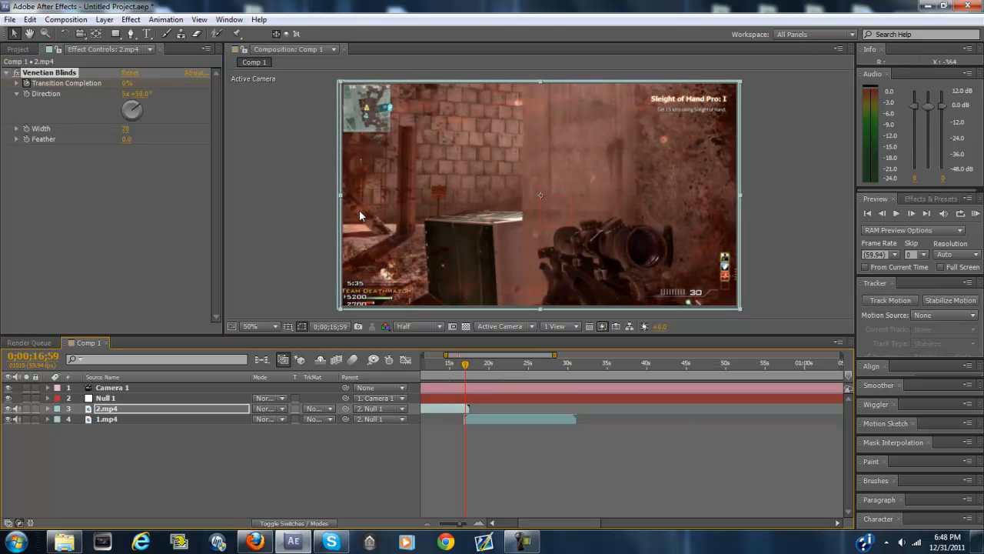
{"action": "left_click", "coordinate": [127, 83]}
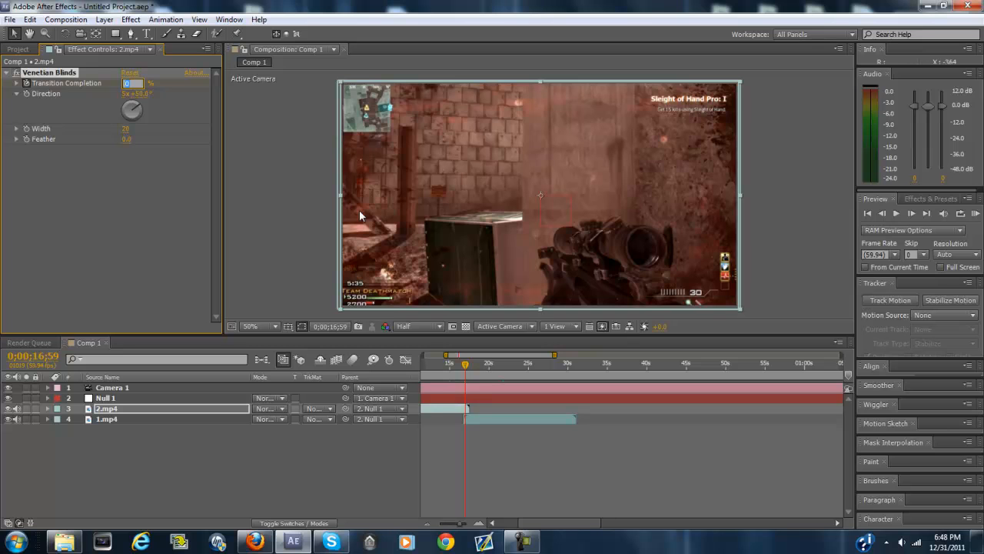
{"action": "type", "text": "100"}
{"action": "key", "text": "Return"}
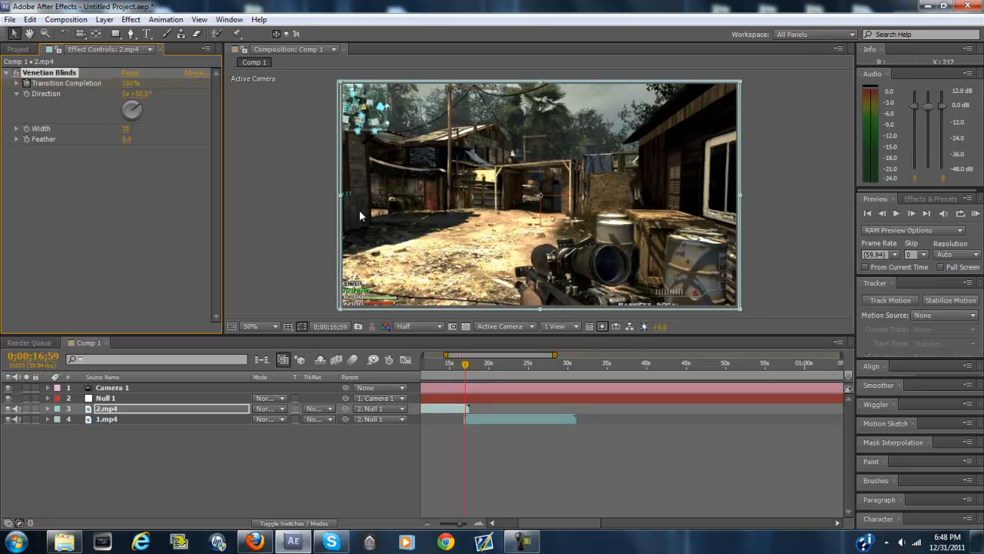
Play back the Venetian Blinds transition from 0;00;15;45 and select the 1.mp4 layer.
{"action": "key", "text": "shift+Page_Up"}
{"action": "key", "text": "shift+Page_Up"}
{"action": "key", "text": "shift+Page_Up"}
{"action": "key", "text": "shift+Page_Up"}
{"action": "key", "text": "shift+Page_Up"}
{"action": "key", "text": "shift+Page_Up"}
{"action": "key", "text": "shift+Page_Up"}
{"action": "key", "text": "shift+Page_Up"}
{"action": "key", "text": "shift+Page_Up"}
{"action": "key", "text": "shift+Page_Down"}
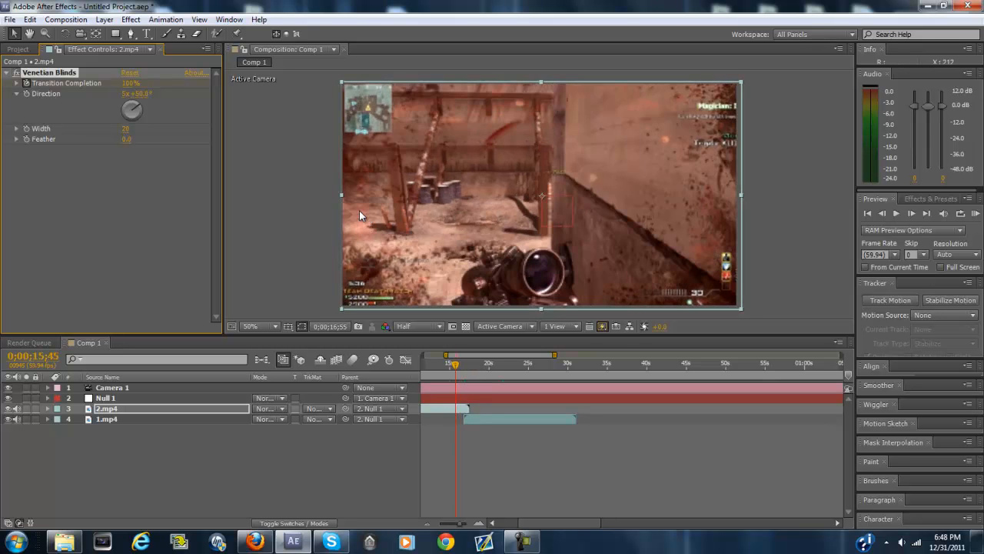
{"action": "key", "text": "space"}
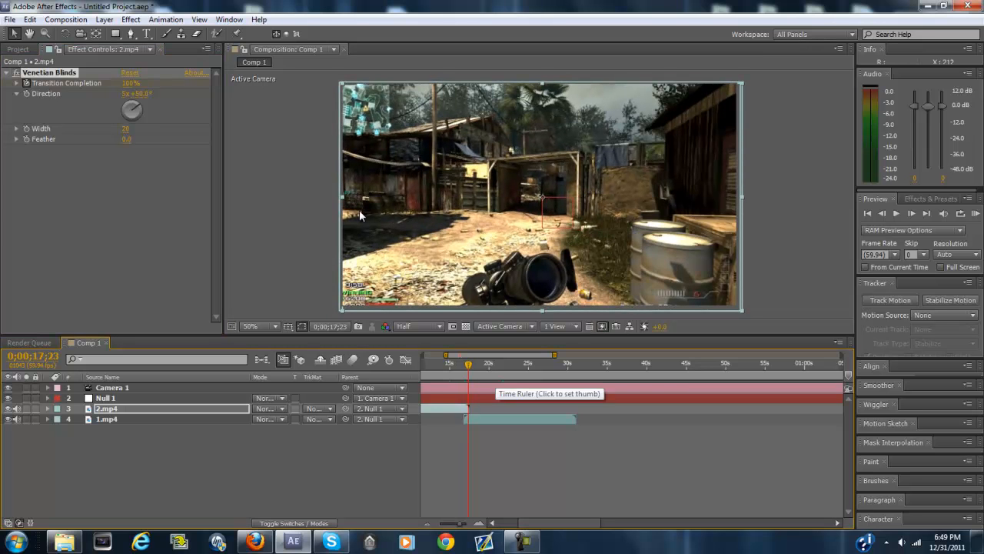
{"action": "left_click", "coordinate": [360, 215]}
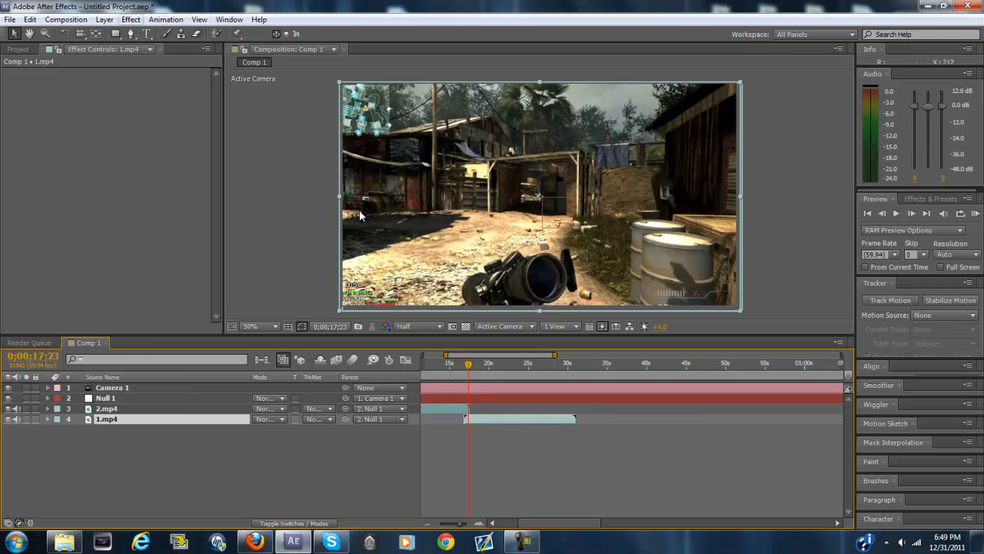
Apply the Venetian Blinds transition effect to the 1.mp4 layer.
{"action": "key", "text": "alt+t"}
{"action": "key", "text": "t"}
{"action": "key", "text": "t"}
{"action": "key", "text": "t"}
{"action": "key", "text": "Up"}
{"action": "key", "text": "Return"}
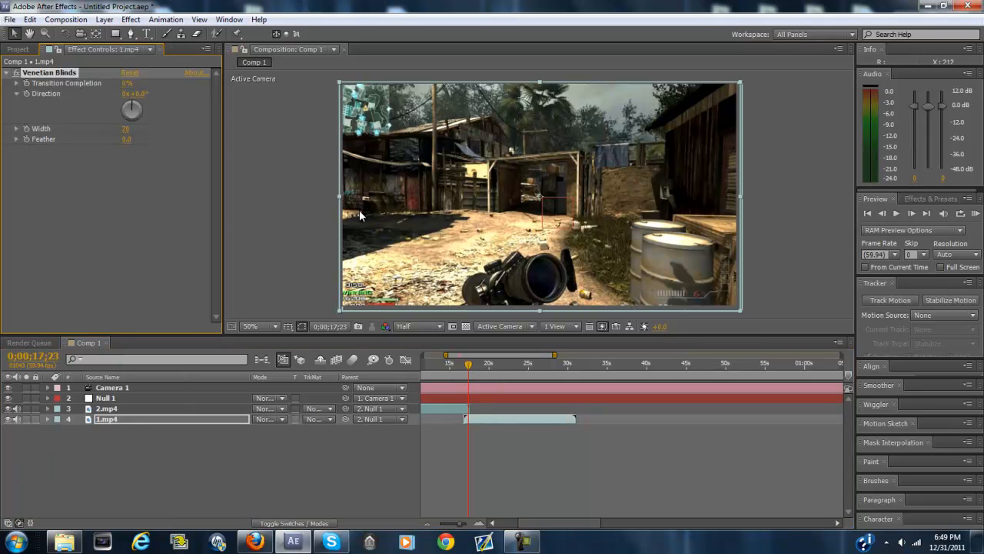
Set the Venetian Blinds Direction on 1.mp4 to 42° and shift the layer to start at 0;00;17;13.
{"action": "key", "text": "Page_Up"}
{"action": "key", "text": "Page_Up"}
{"action": "key", "text": "Page_Up"}
{"action": "key", "text": "Page_Up"}
{"action": "key", "text": "Page_Up"}
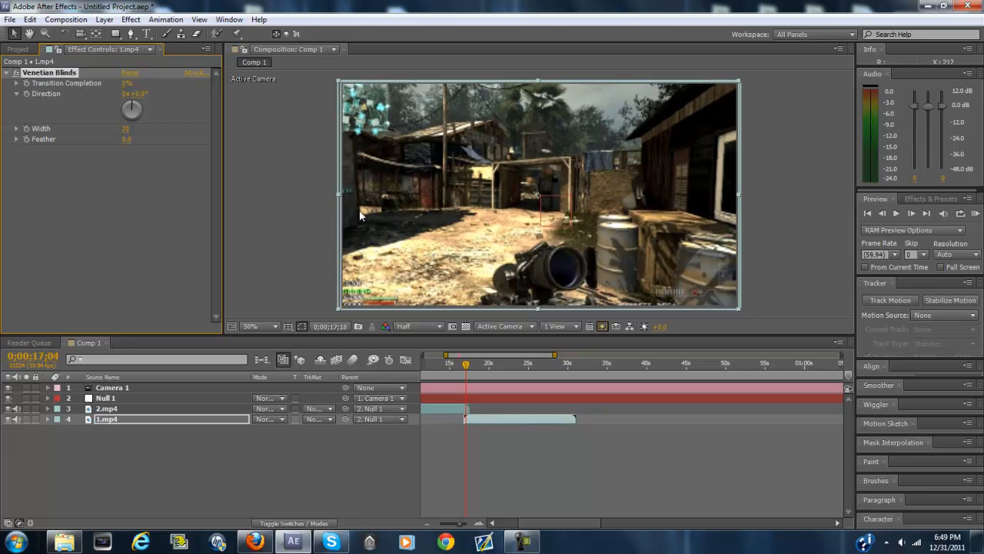
{"action": "key", "text": "Page_Up"}
{"action": "key", "text": "Page_Up"}
{"action": "key", "text": "Page_Up"}
{"action": "key", "text": "Page_Up"}
{"action": "key", "text": "Page_Up"}
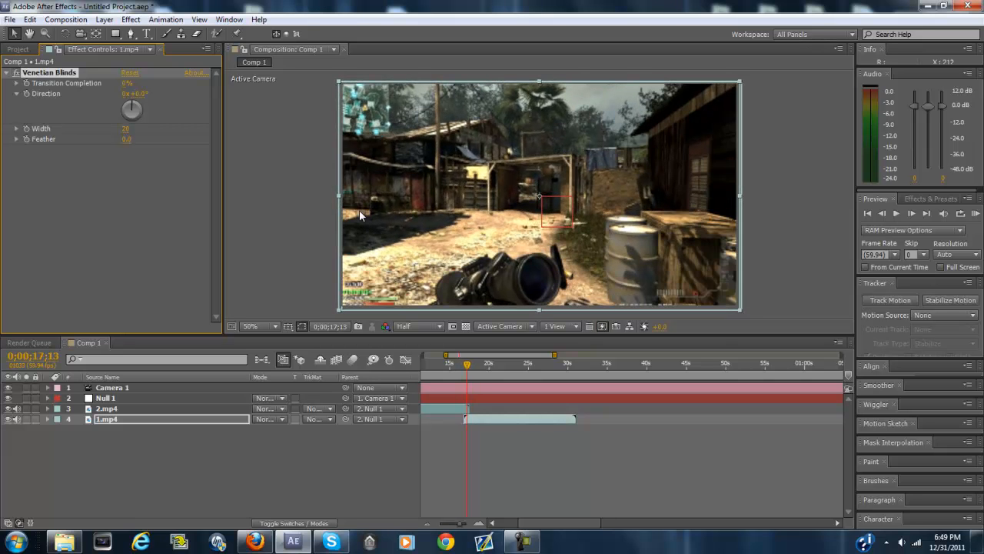
{"action": "key", "text": "ctrl+Up"}
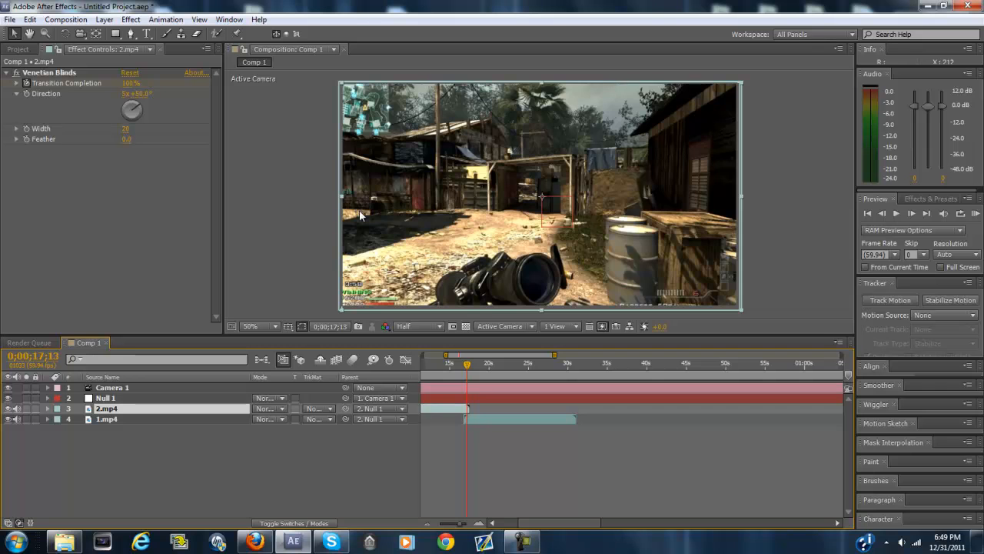
{"action": "key", "text": "ctrl+Down"}
{"action": "key", "text": "ctrl+v"}
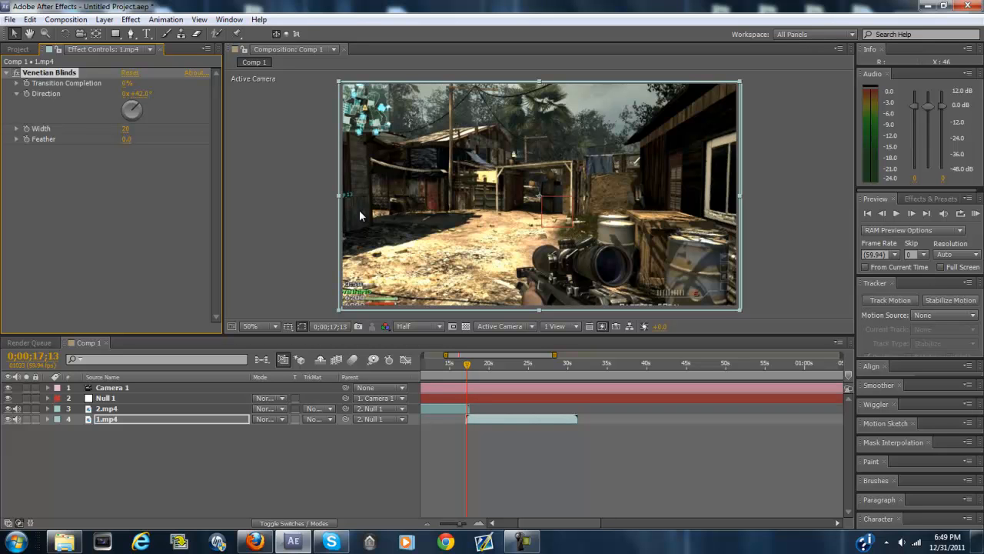
Keyframe the Venetian Blinds Transition Completion of 1.mp4 at 100% at 0;00;17;13.
{"action": "left_click", "coordinate": [127, 83]}
{"action": "type", "text": "100"}
{"action": "key", "text": "Return"}
{"action": "left_click", "coordinate": [26, 83]}
Add a 0% Transition Completion keyframe to the Venetian Blinds effect on 1.mp4 at 0;00;17;42.
{"action": "key", "text": "space"}
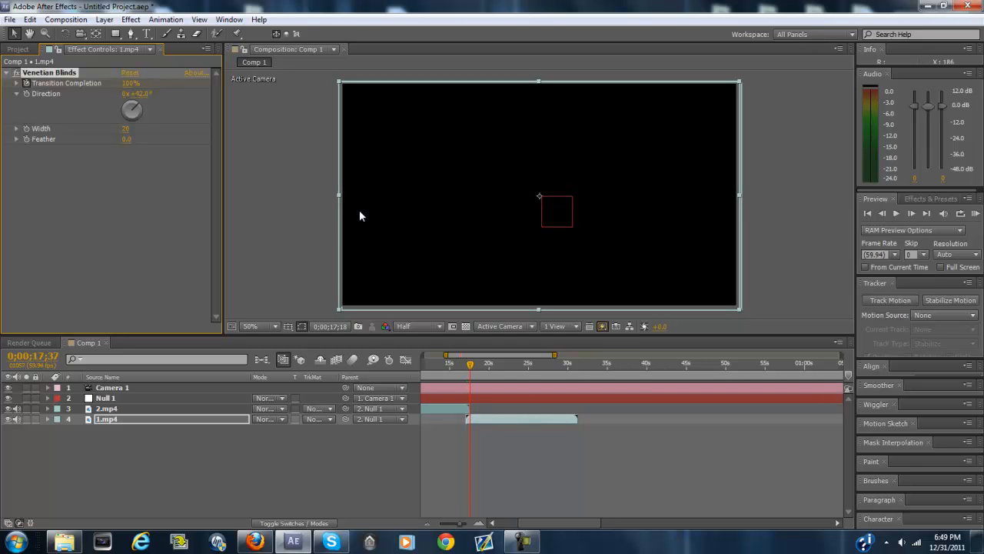
{"action": "left_click", "coordinate": [132, 84]}
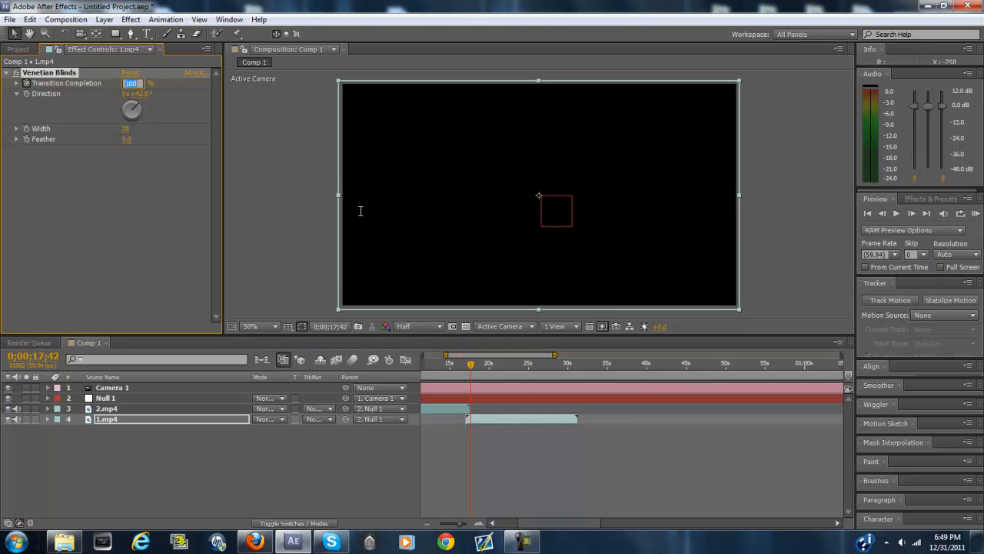
{"action": "type", "text": "0"}
{"action": "key", "text": "Return"}
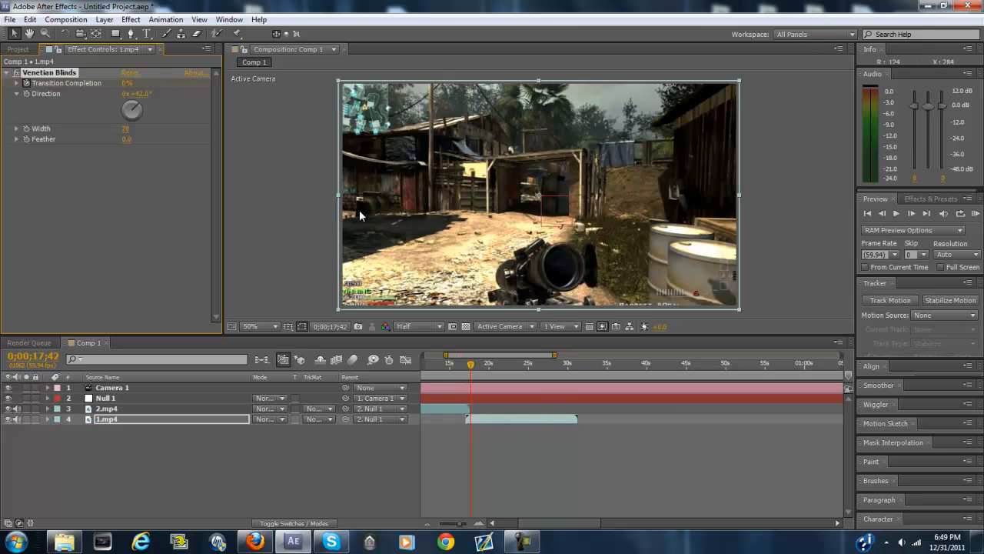
Start the work area at about 0;00;15 and RAM preview the transition between the two clips.
{"action": "key", "text": "minus"}
{"action": "key", "text": "minus"}
{"action": "left_click_drag", "start_coordinate": [425, 375], "coordinate": [495, 375]}
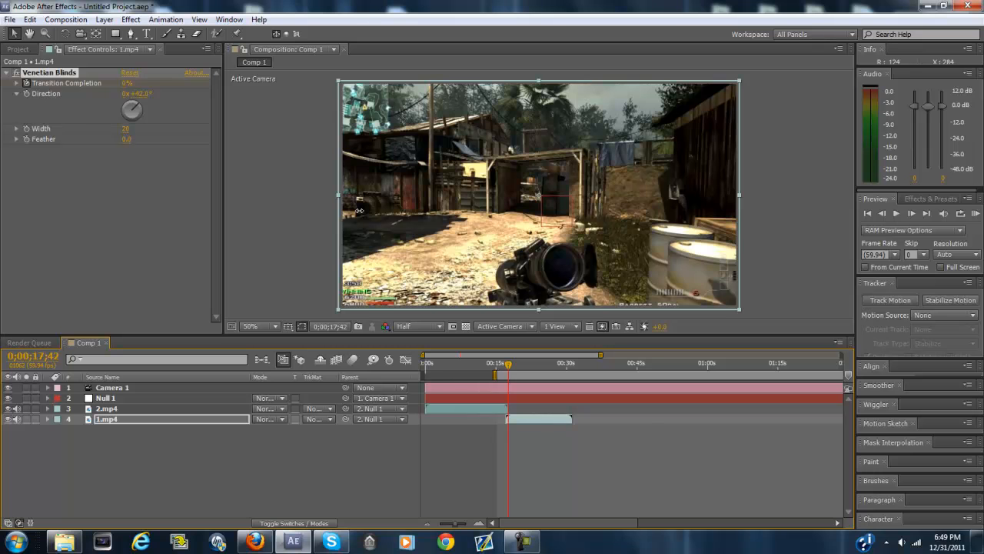
{"action": "key", "text": "KP_0"}
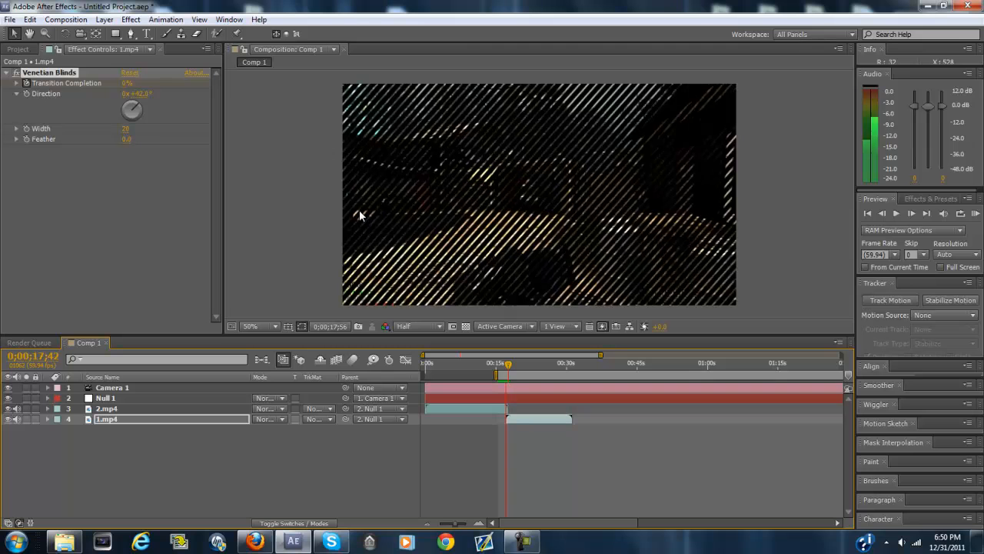
{"action": "key", "text": "space"}
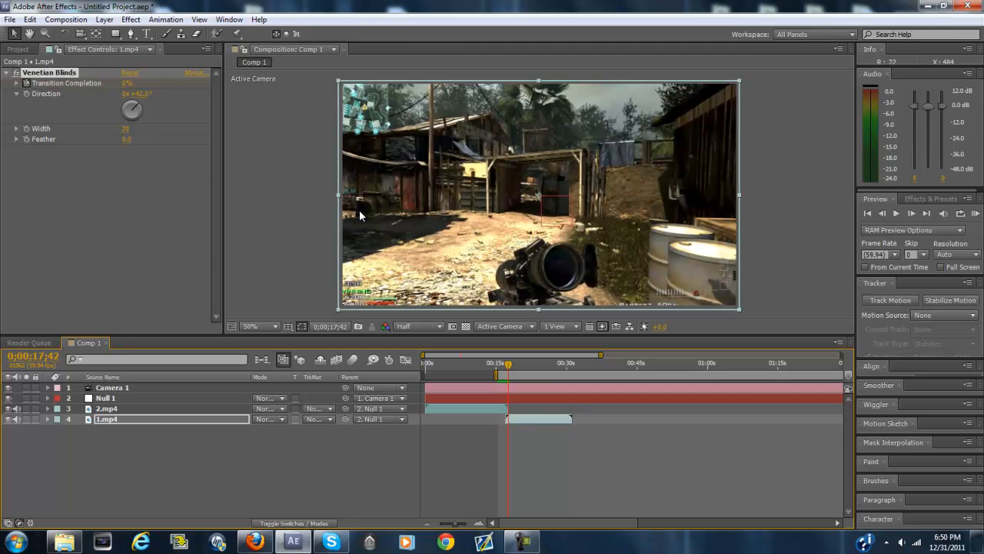
Move the 100% Transition Completion keyframe of the Venetian Blinds effect on 2.mp4 slightly earlier.
{"action": "key", "text": "ctrl+Up"}
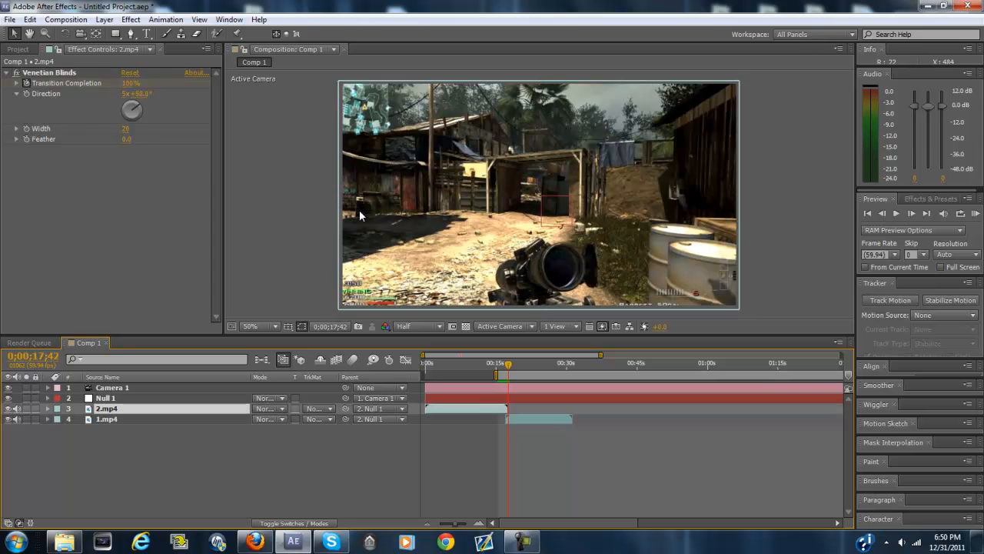
{"action": "key", "text": "ctrl+Right"}
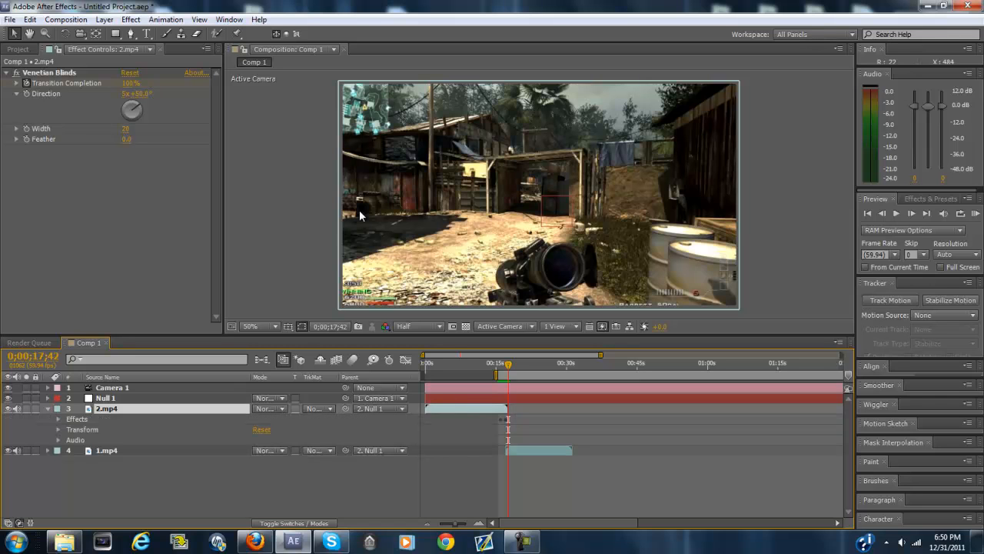
{"action": "key", "text": "ctrl+Left"}
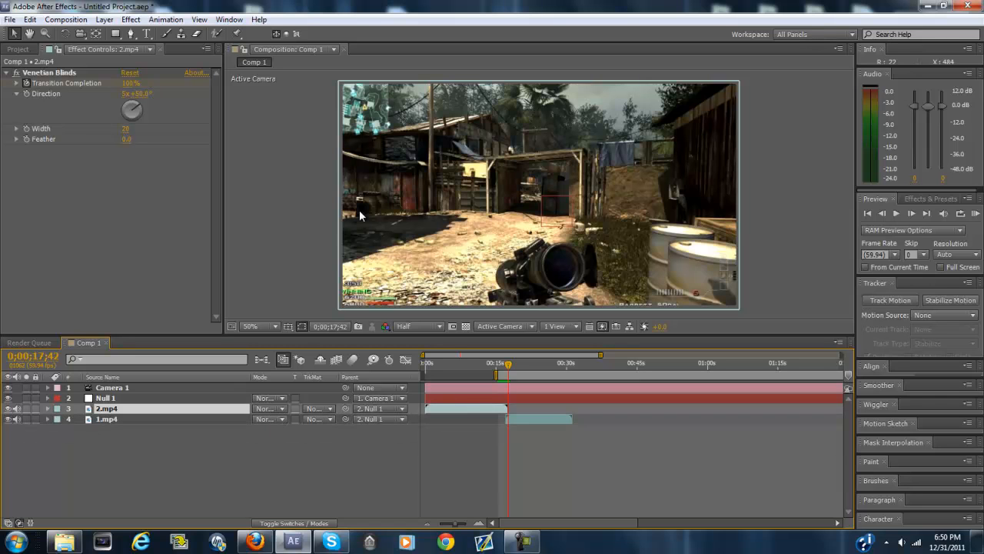
{"action": "key", "text": "ctrl+Right"}
{"action": "key", "text": "ctrl+Right"}
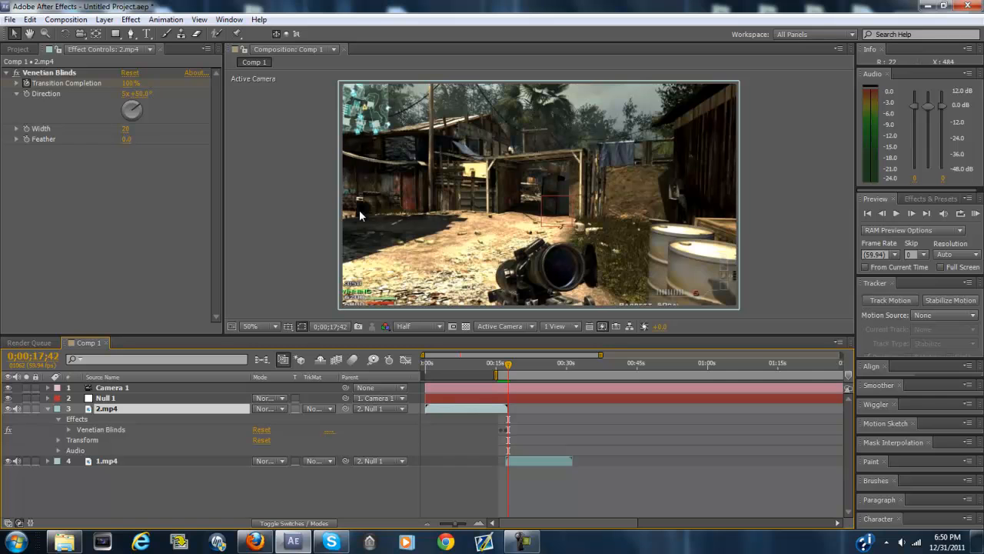
{"action": "key", "text": "ctrl+Right"}
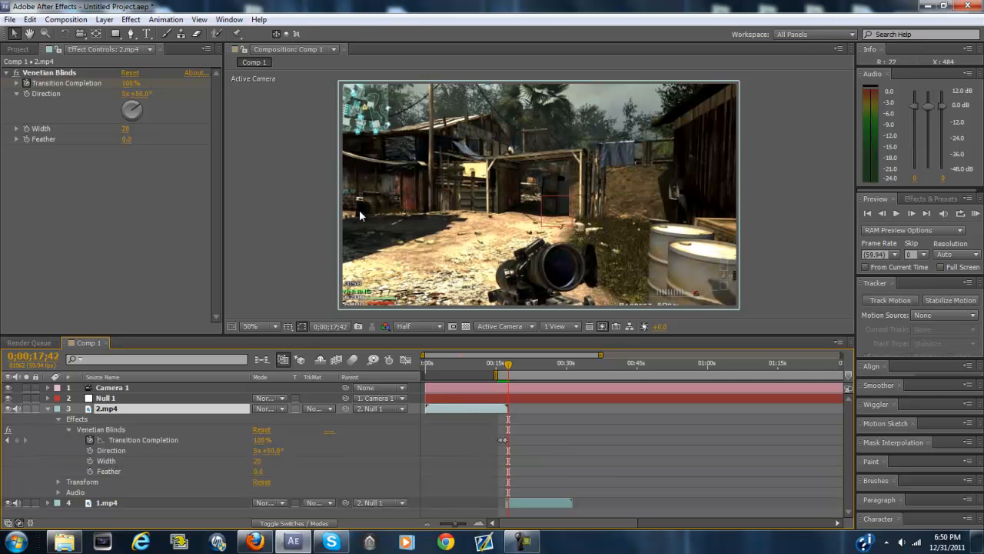
{"action": "key", "text": "ctrl+alt+a"}
{"action": "key", "text": "alt+shift+Left"}
{"action": "key", "text": "alt+shift+Left"}
{"action": "key", "text": "alt+shift+Left"}
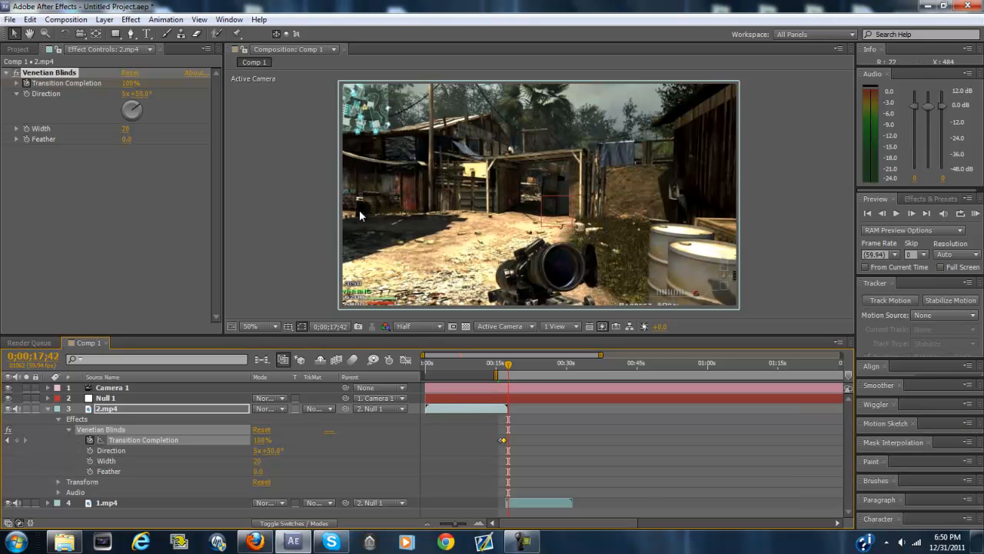
{"action": "key", "text": "u"}
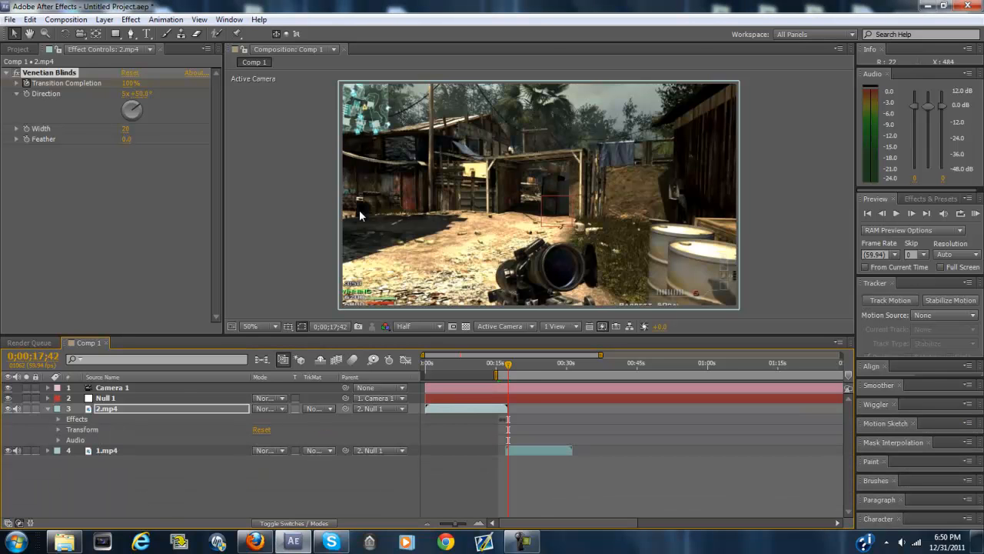
{"action": "key", "text": "u"}
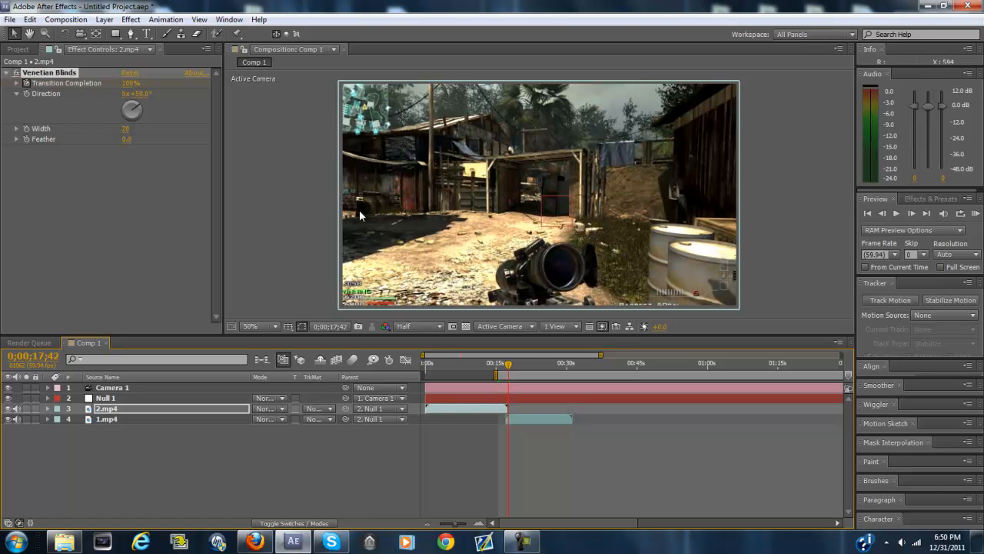
Play back the transition between the two clips from 0;00;16;36.
{"action": "key", "text": "Page_Up"}
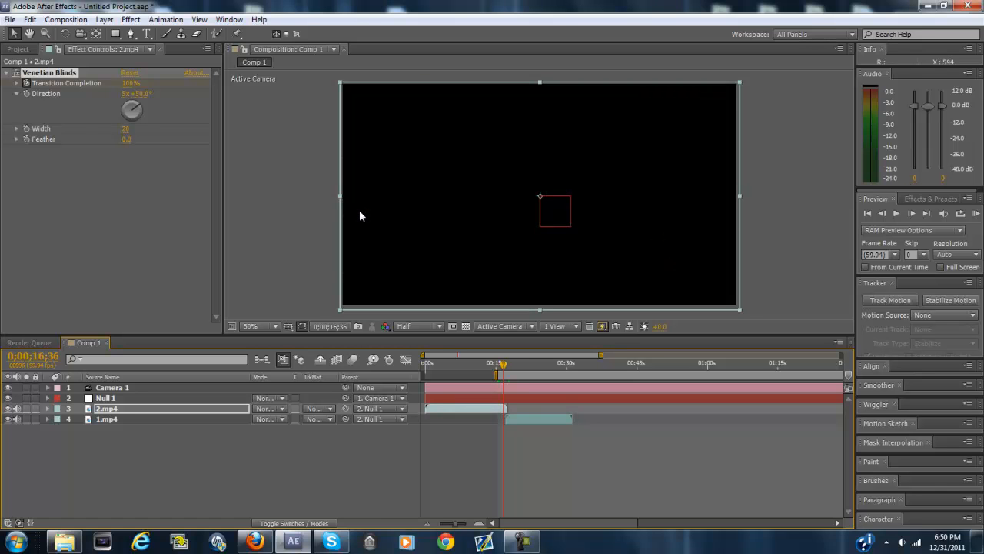
{"action": "key", "text": "space"}
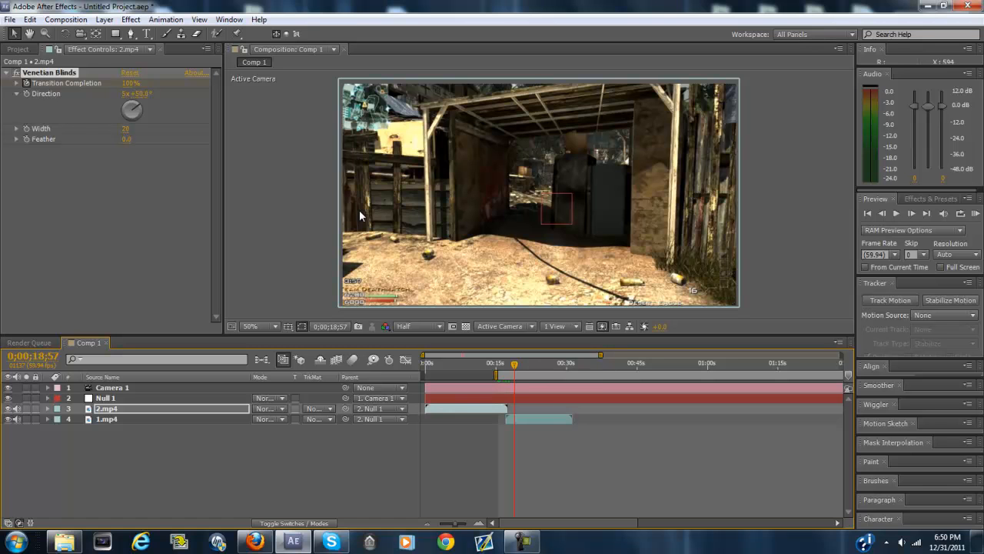
{"action": "left_click", "coordinate": [522, 541]}
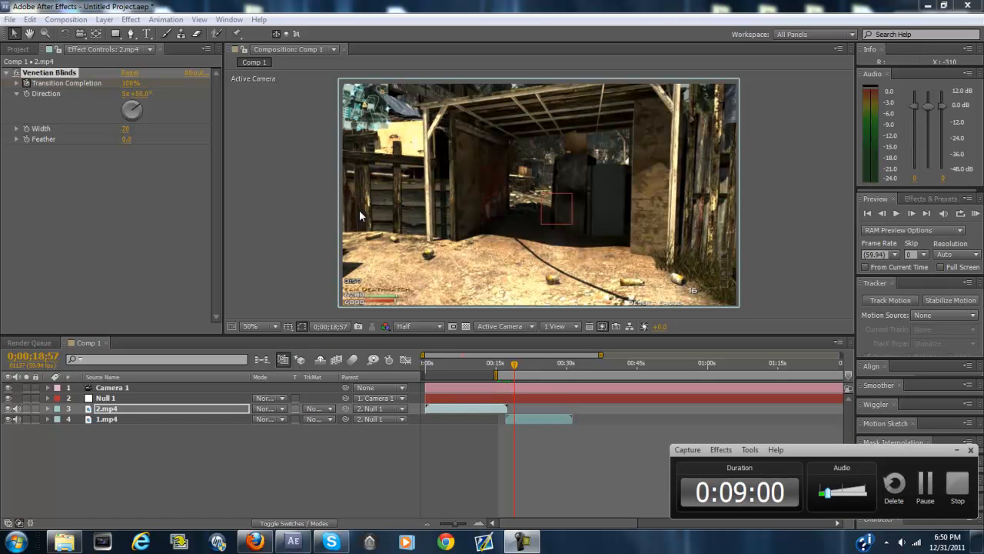